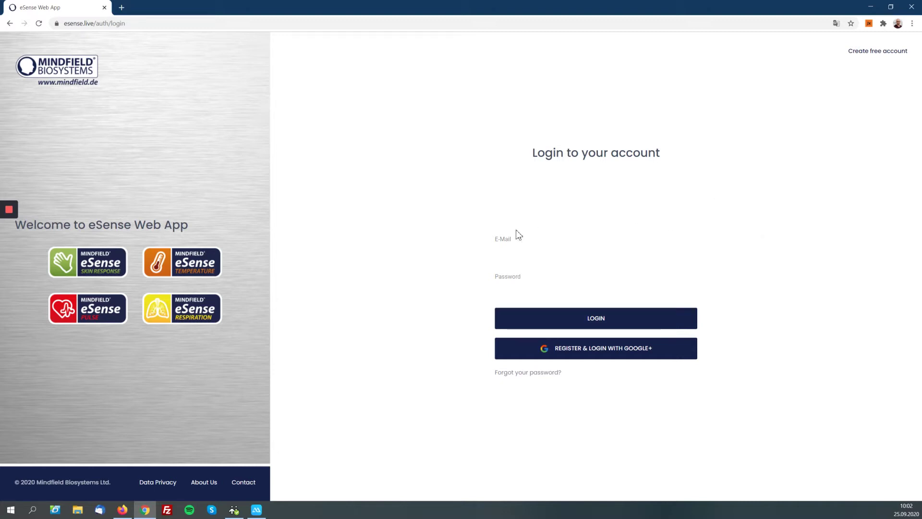
Step: Bring up the mirrored phone in ApowerMirror, move its window aside, and log in to the eSense mobile app with Google+
left_click(259, 511)
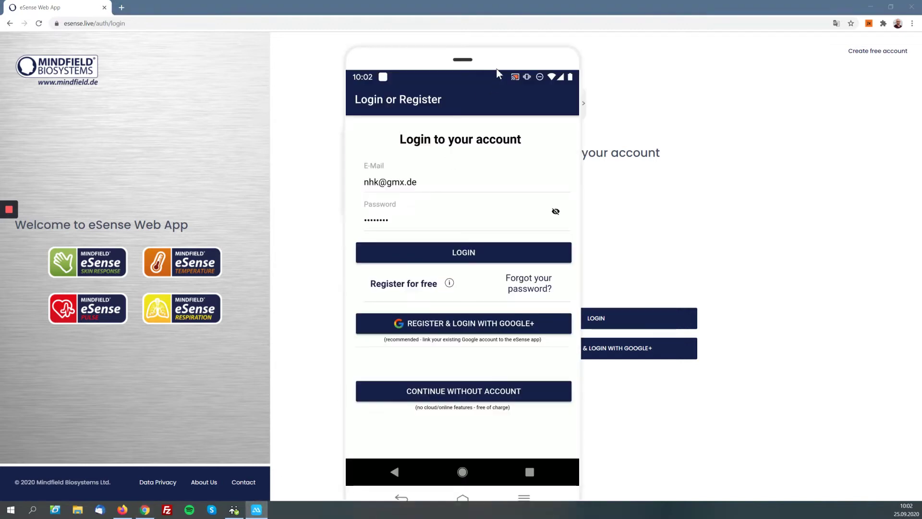
left_click_drag(504, 54, 400, 39)
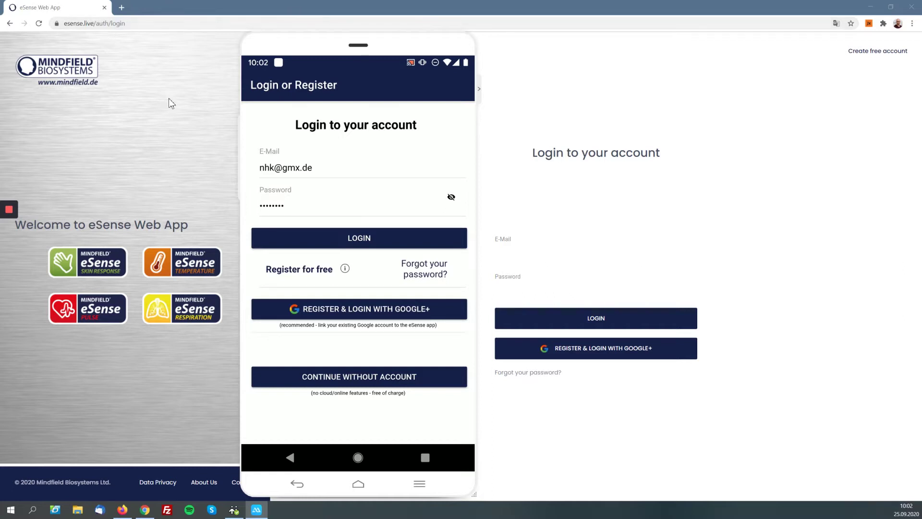
left_click(775, 152)
mouse_move(262, 516)
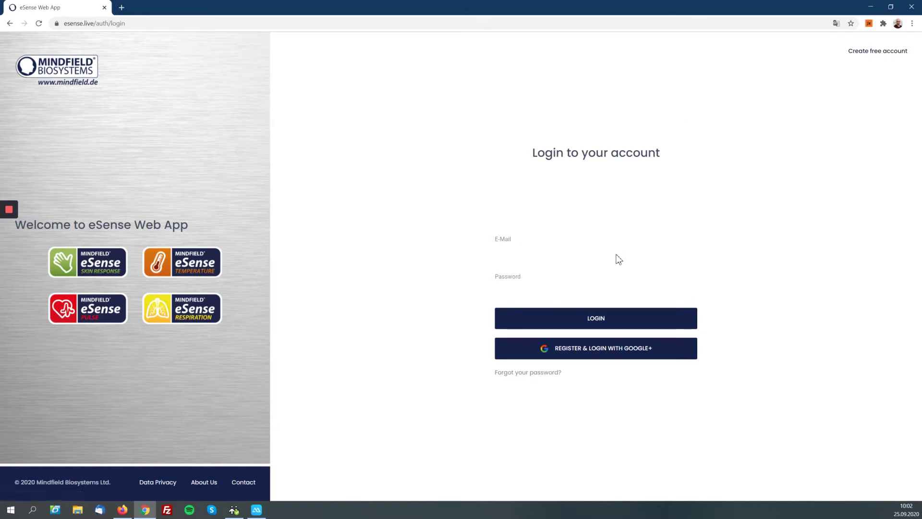
left_click(257, 509)
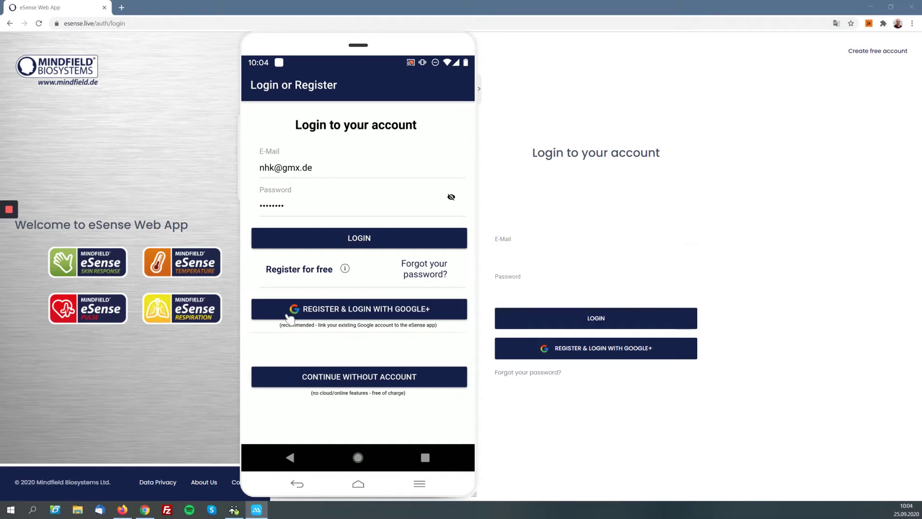
left_click(387, 318)
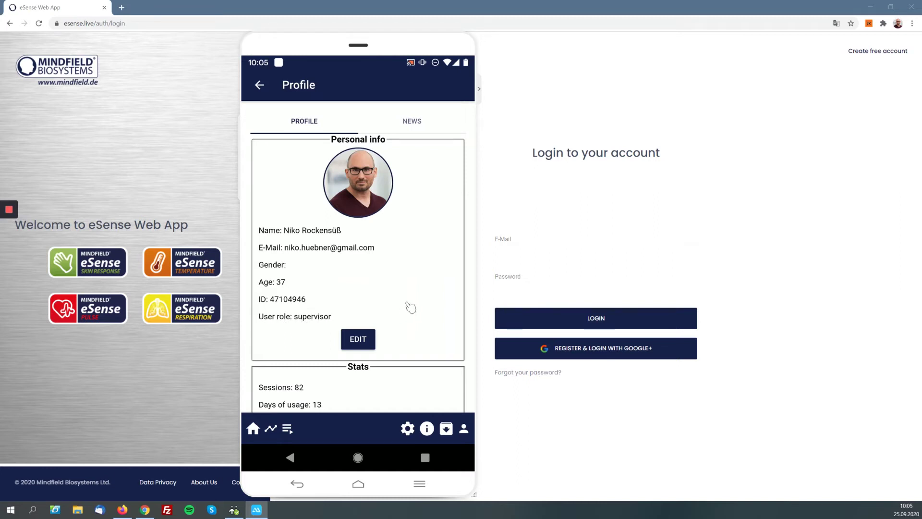
Step: Review the stats, groups and subscription plans on the mobile app's profile page
scroll(411, 308, "down", 5)
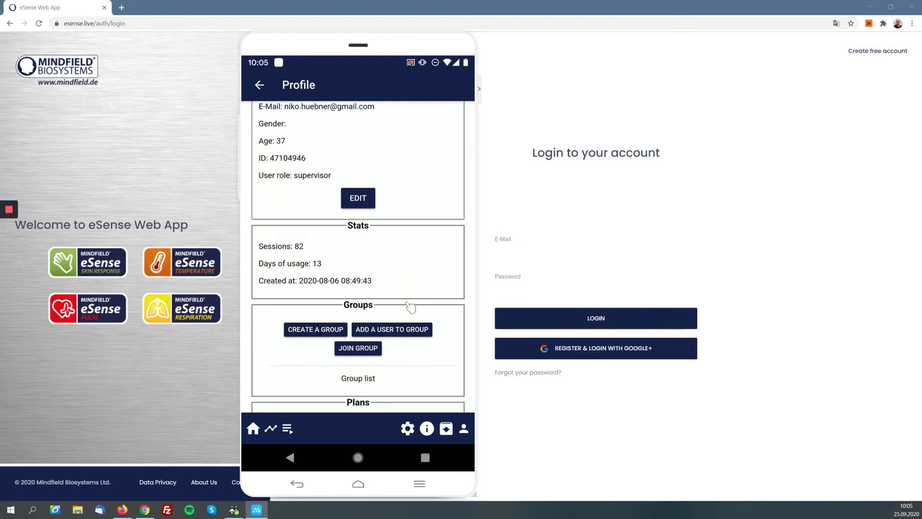
scroll(411, 308, "down", 2)
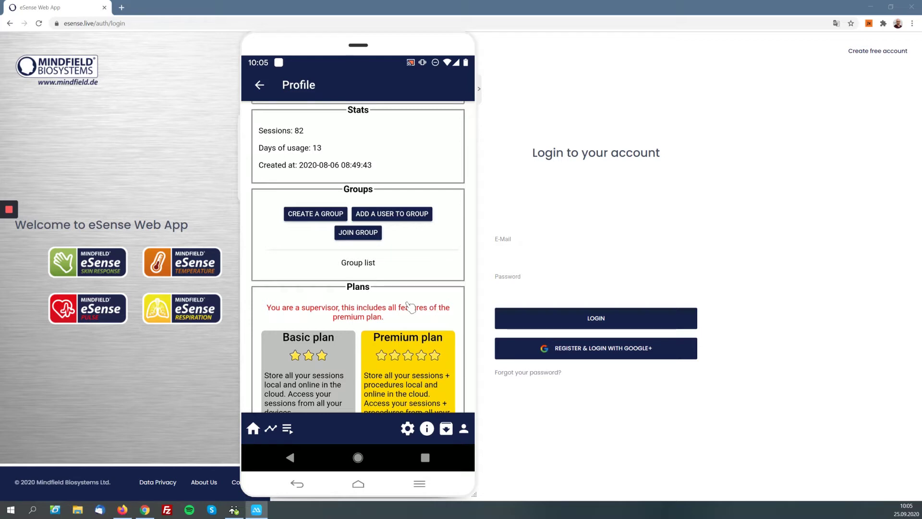
scroll(411, 308, "down", 3)
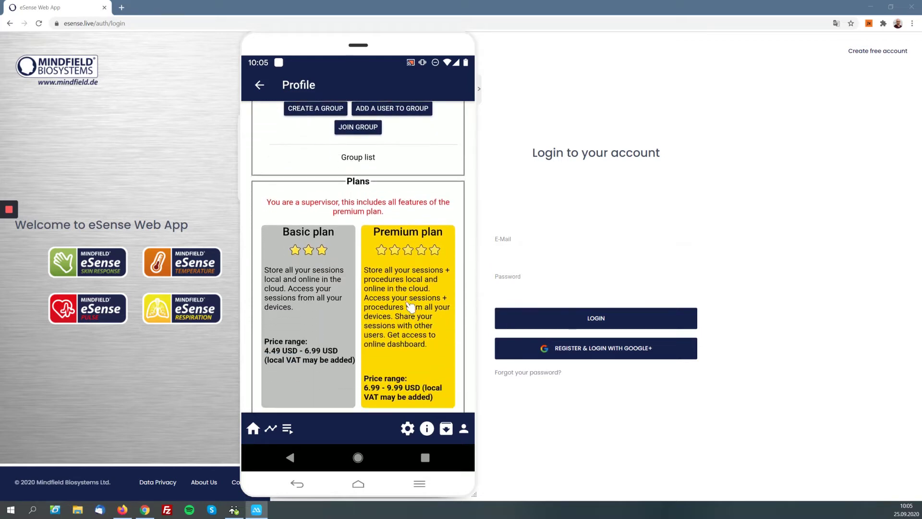
scroll(411, 308, "down", 1)
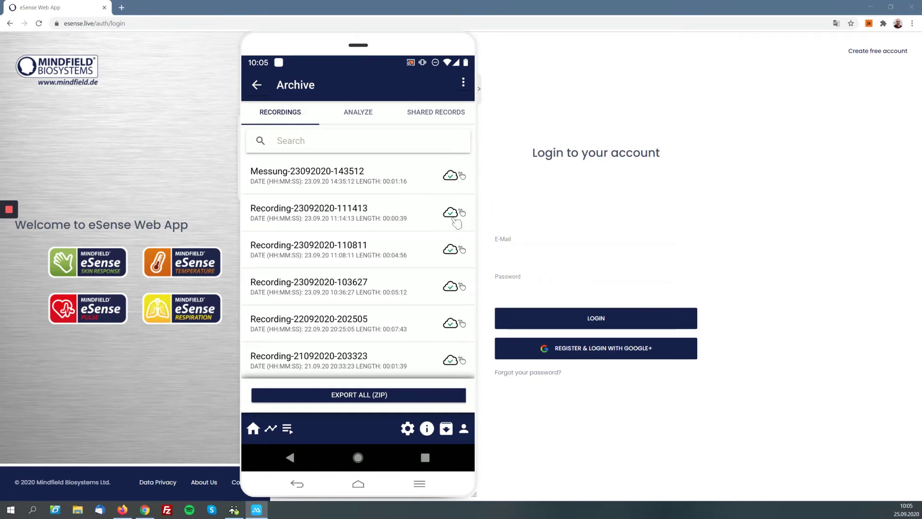
Step: Switch to the eSense Web App in the browser, log in with Google+, and review the profile's stats, groups and plans
left_click(564, 91)
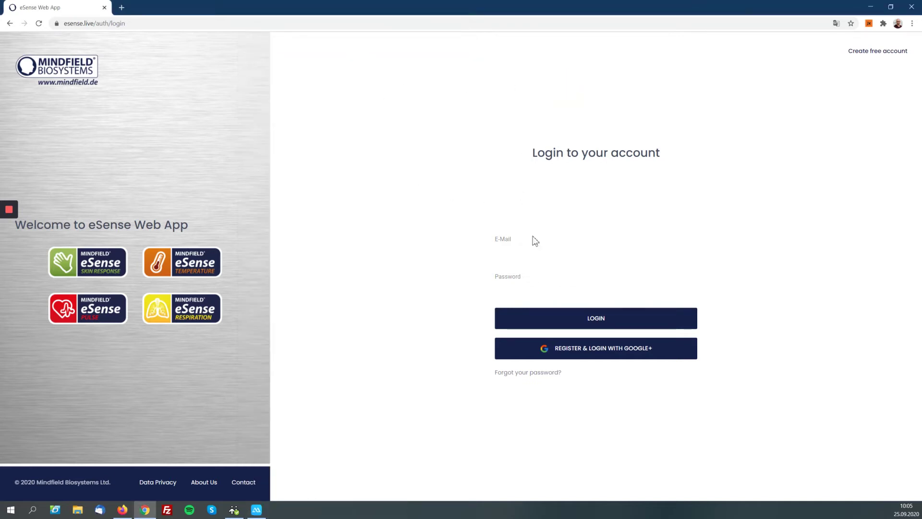
left_click(598, 356)
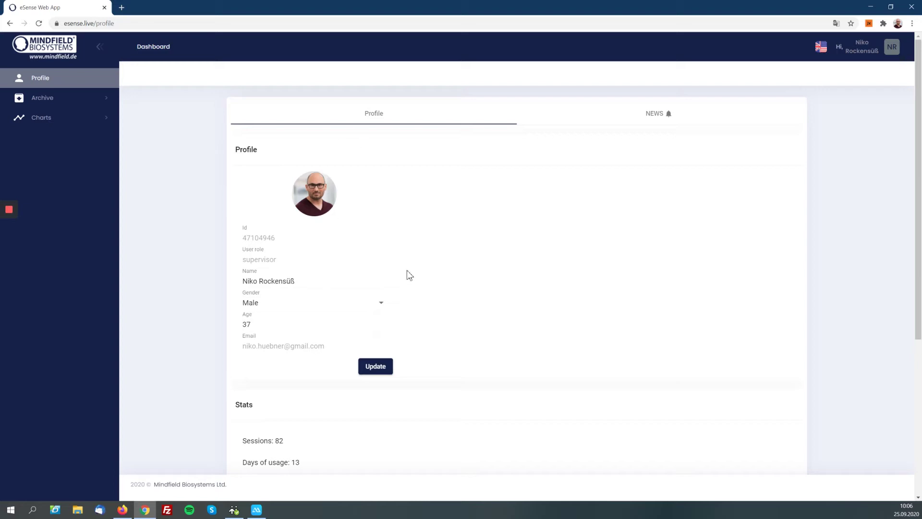
scroll(408, 272, "down", 5)
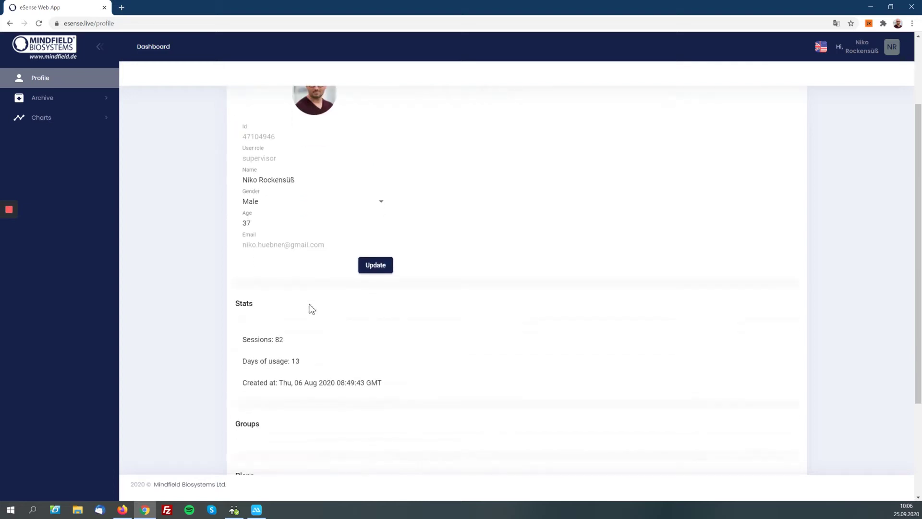
scroll(307, 346, "down", 1)
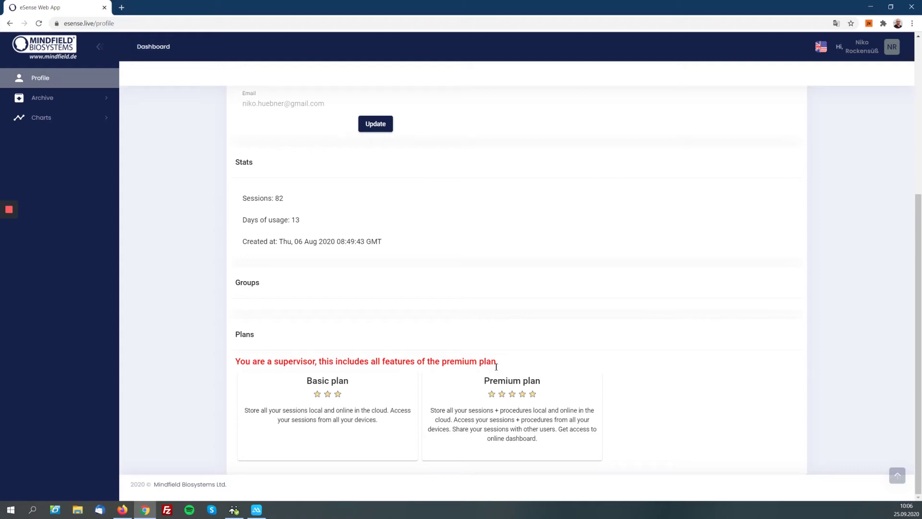
scroll(528, 407, "up", 5)
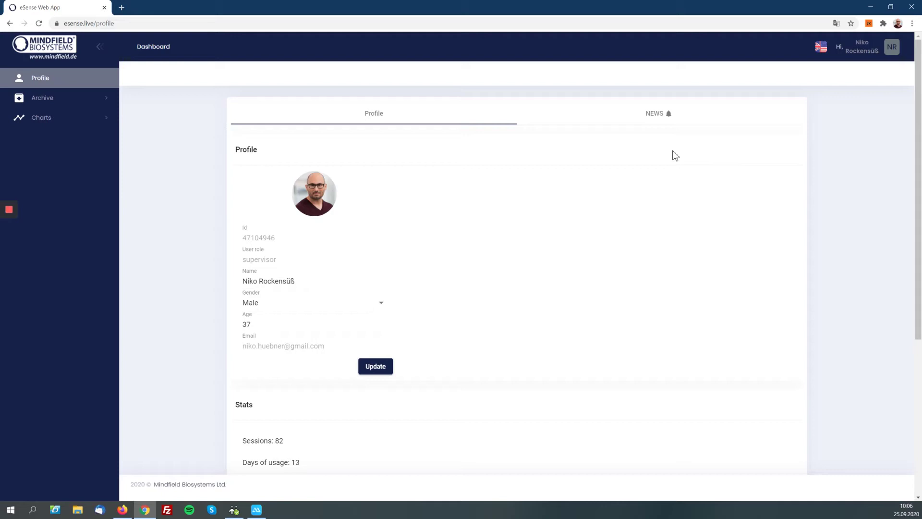
Step: Compare the web app's News section with the mirrored mobile app's News page and return to the web profile
left_click(655, 117)
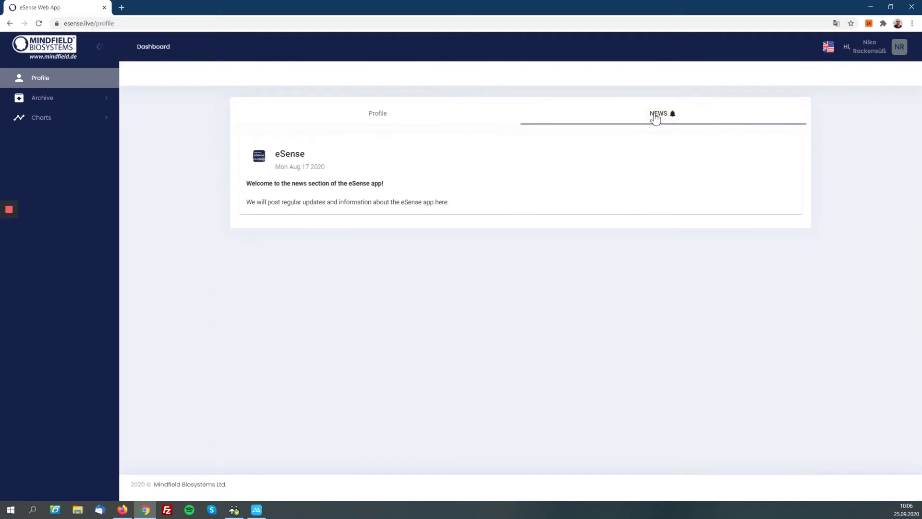
left_click(257, 509)
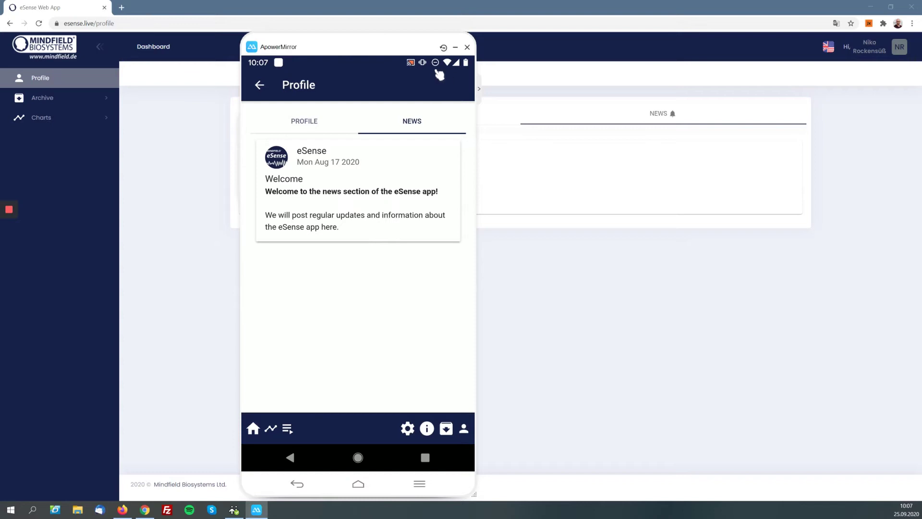
left_click_drag(376, 43, 741, 60)
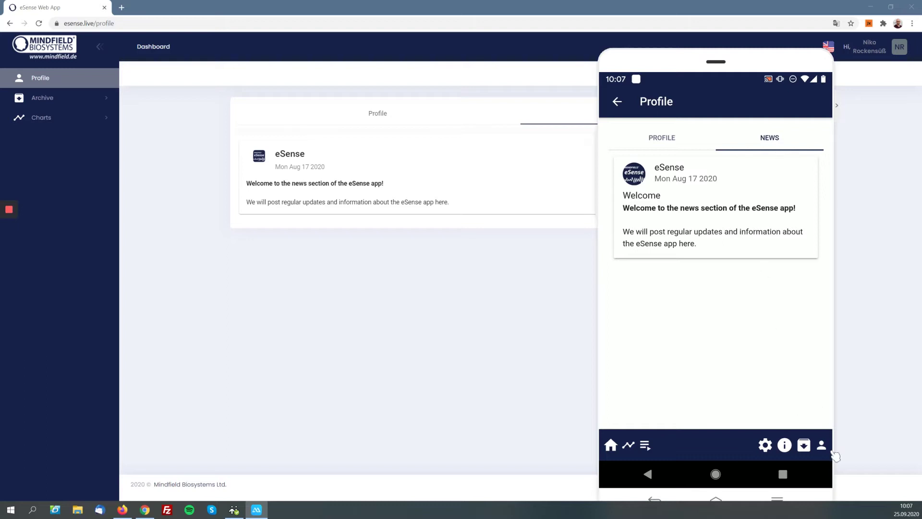
left_click(450, 315)
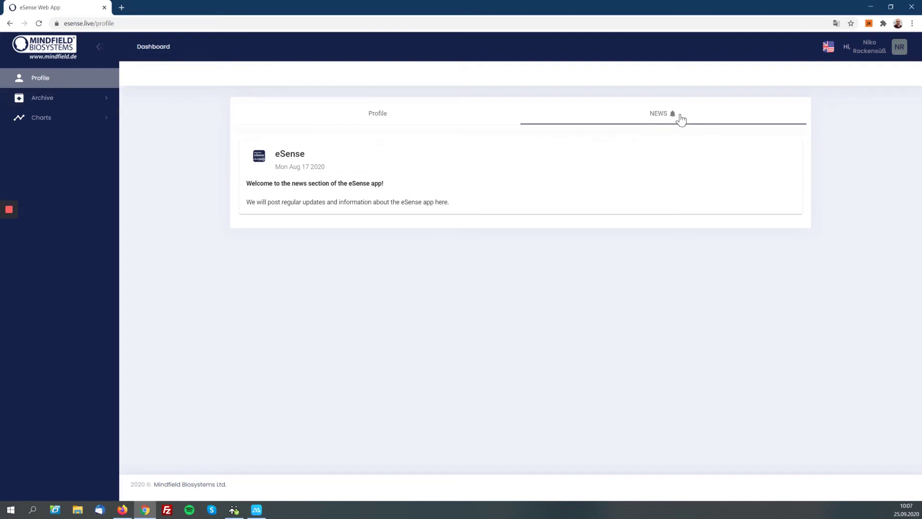
left_click(374, 121)
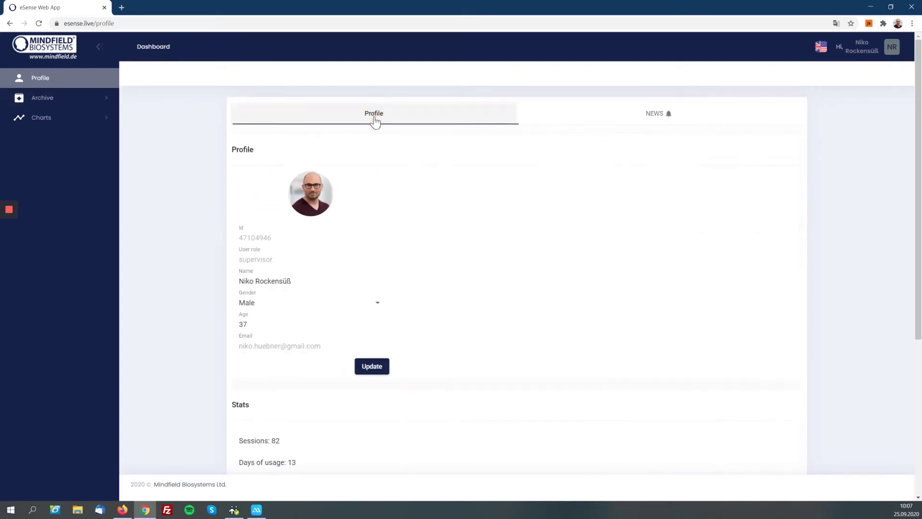
Step: Open My Archive in the web app and compare its recordings list with the archive in the mirrored mobile app
left_click(85, 98)
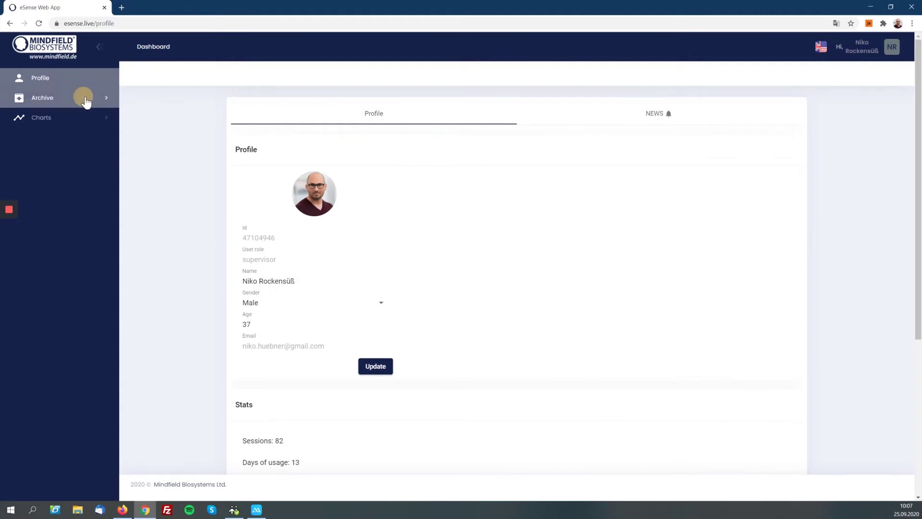
left_click(51, 119)
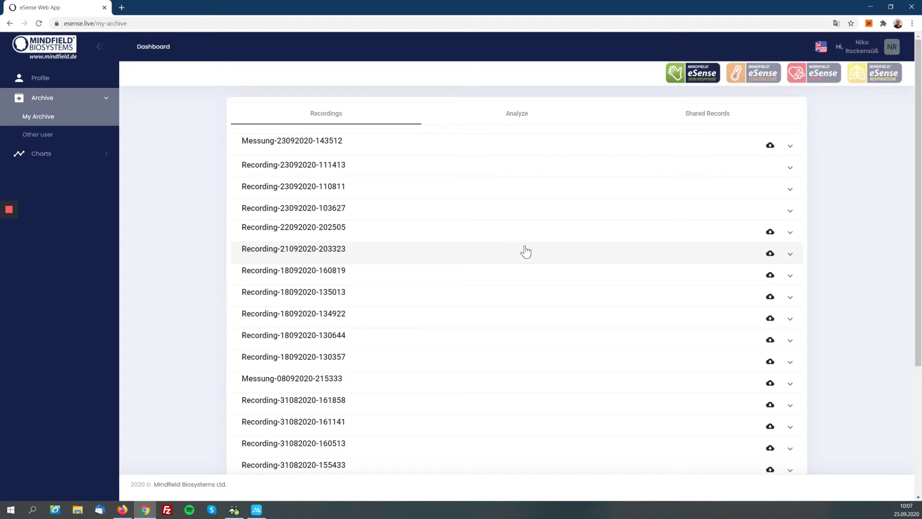
left_click(257, 509)
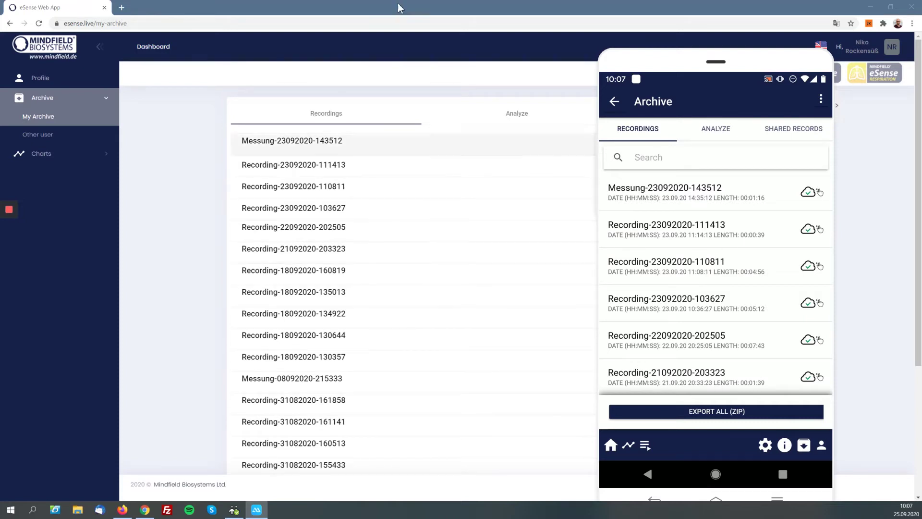
left_click(451, 142)
left_click(404, 279)
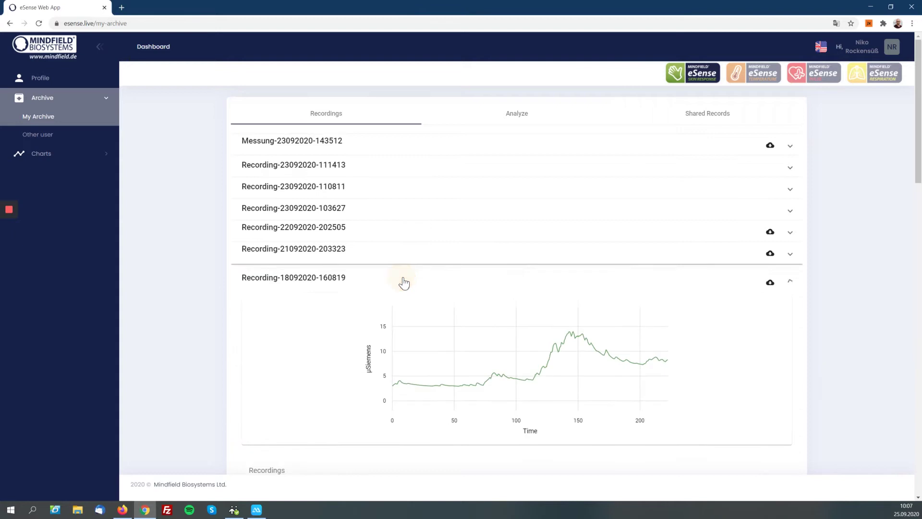
scroll(410, 269, "down", 1)
scroll(406, 252, "down", 2)
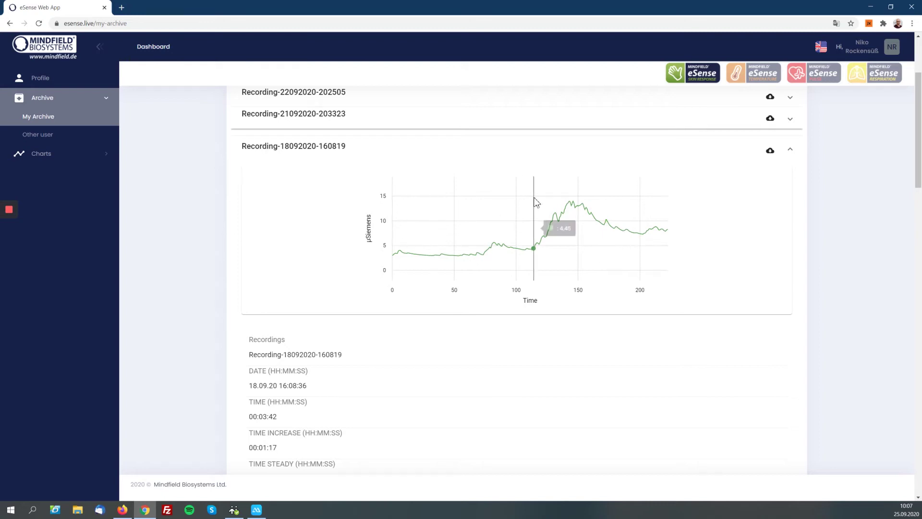
scroll(644, 353, "down", 2)
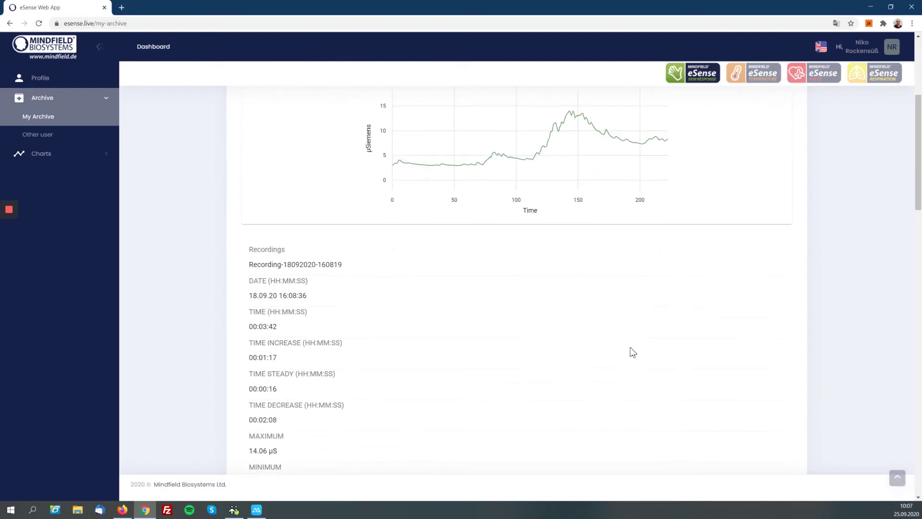
scroll(628, 347, "up", 2)
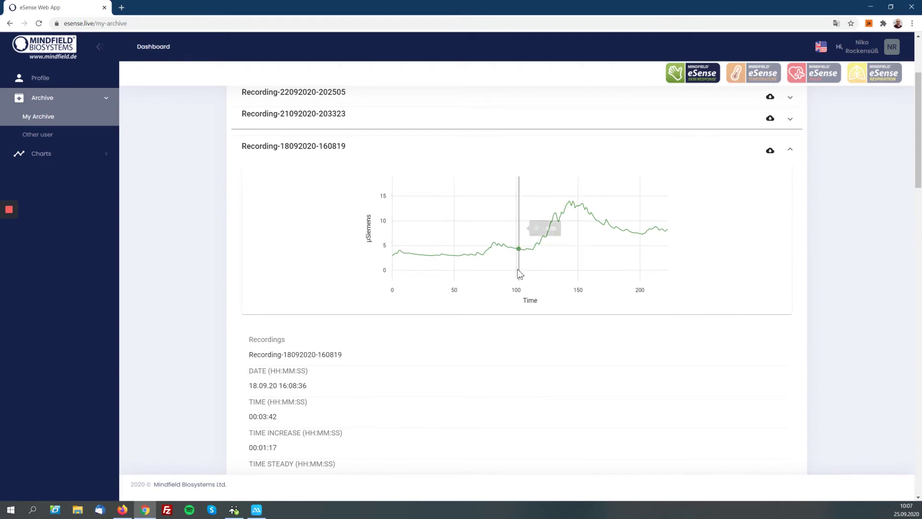
scroll(423, 387, "down", 2)
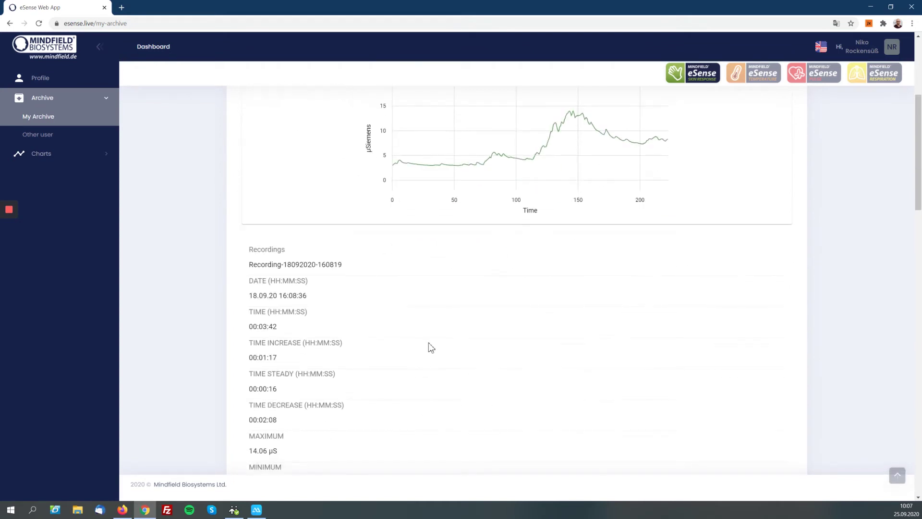
scroll(362, 220, "down", 4)
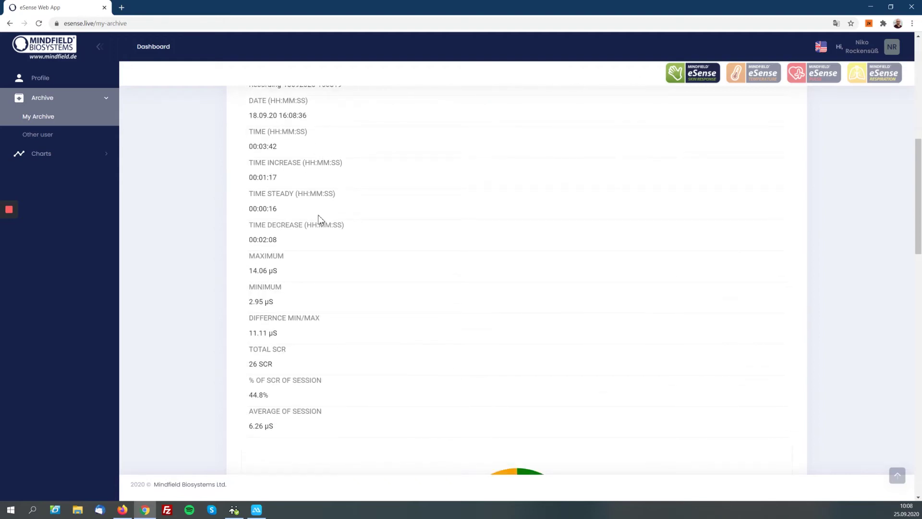
scroll(320, 219, "down", 10)
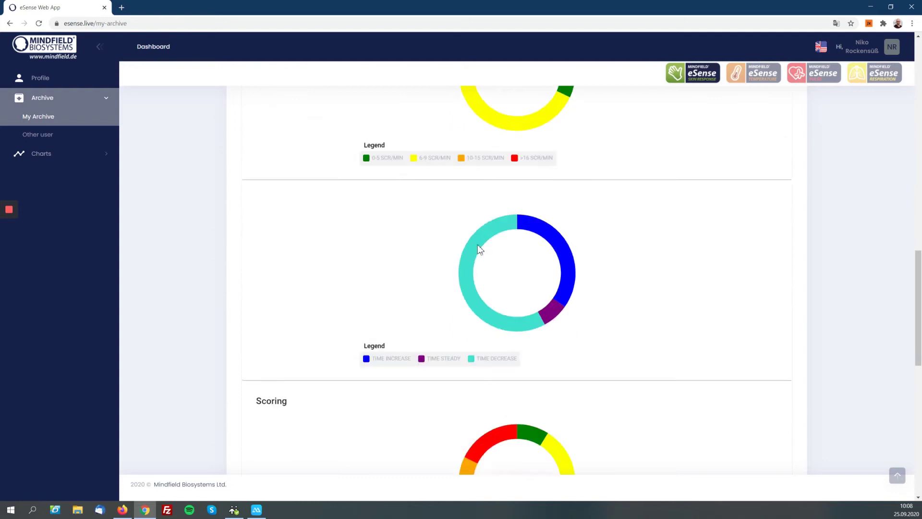
scroll(478, 246, "down", 3)
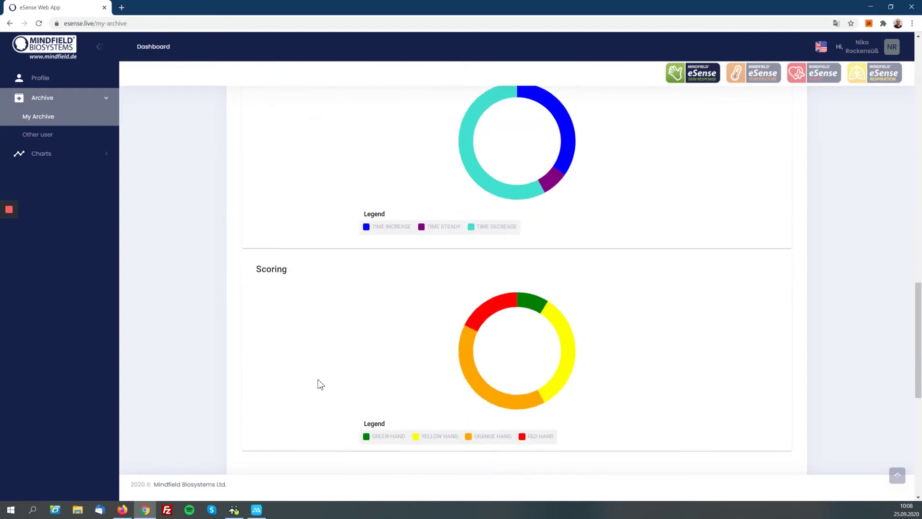
scroll(321, 384, "down", 3)
scroll(356, 373, "up", 13)
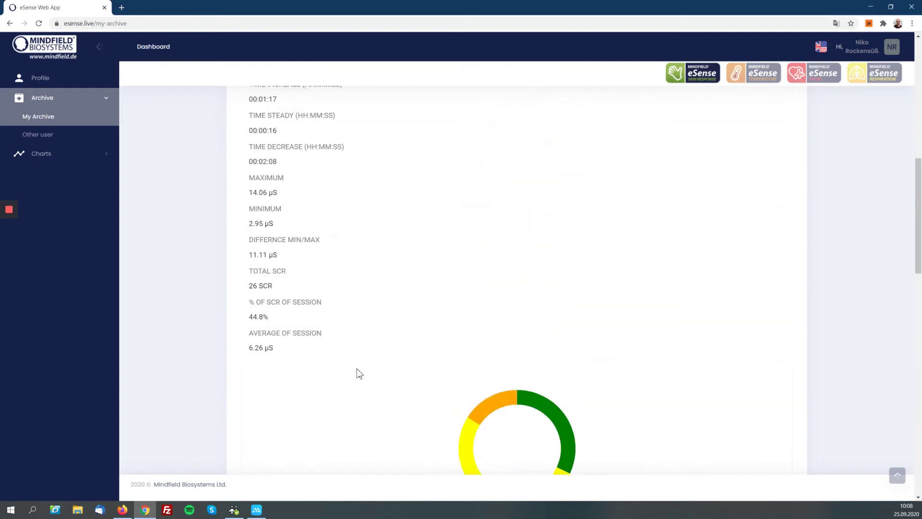
scroll(359, 373, "up", 8)
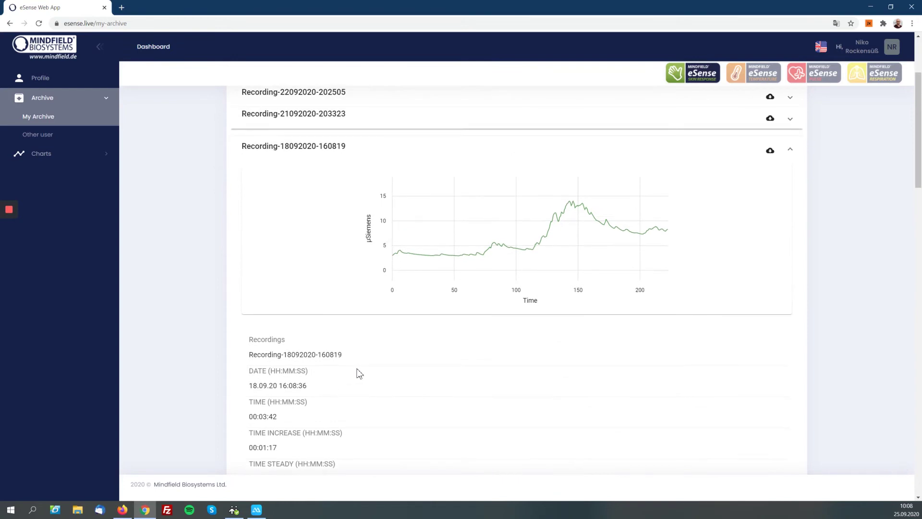
scroll(359, 373, "up", 3)
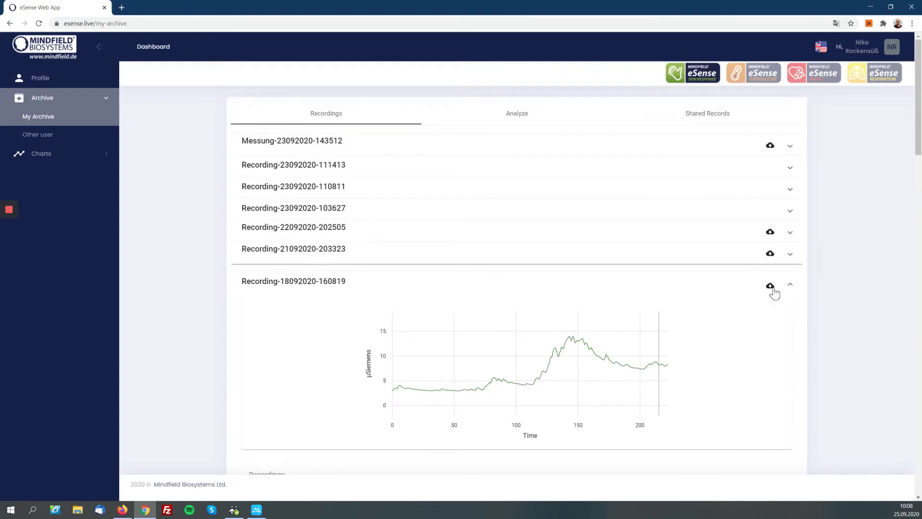
left_click(710, 288)
left_click(771, 276)
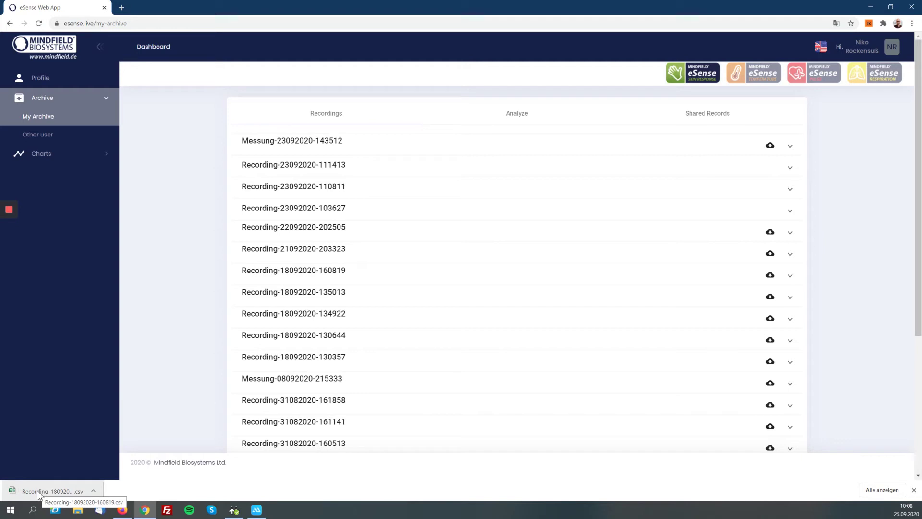
left_click(38, 493)
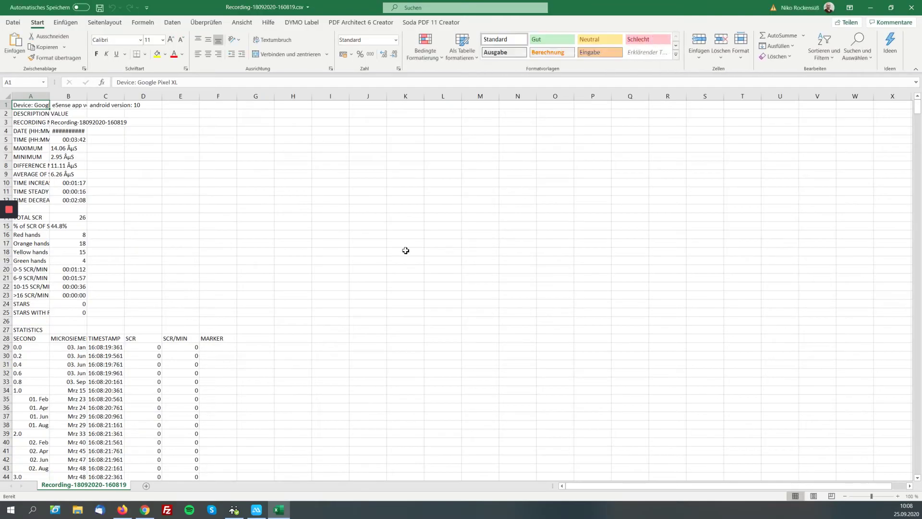
Step: Examine the exported recording's statistics and timestamped values, close the spreadsheet, and browse the web archive's recordings list
scroll(212, 253, "down", 12)
scroll(298, 244, "up", 12)
left_click(916, 11)
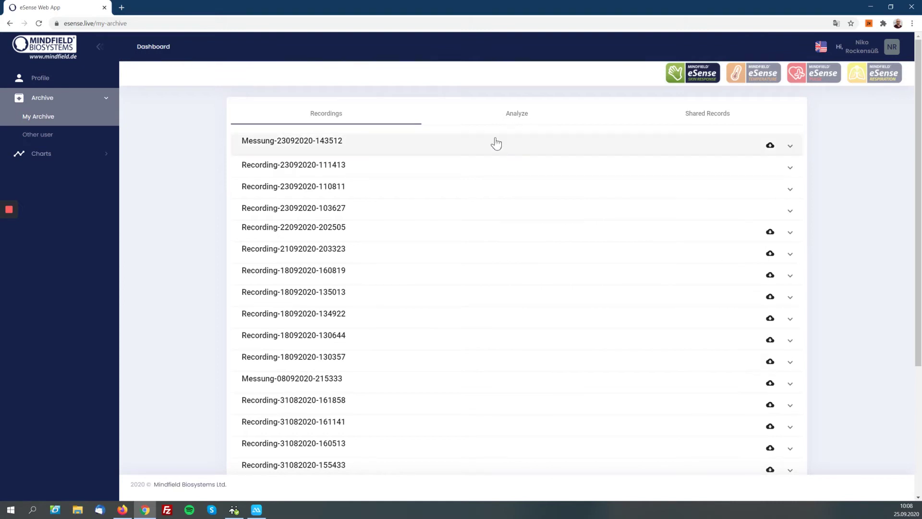
scroll(486, 185, "down", 4)
scroll(486, 187, "up", 4)
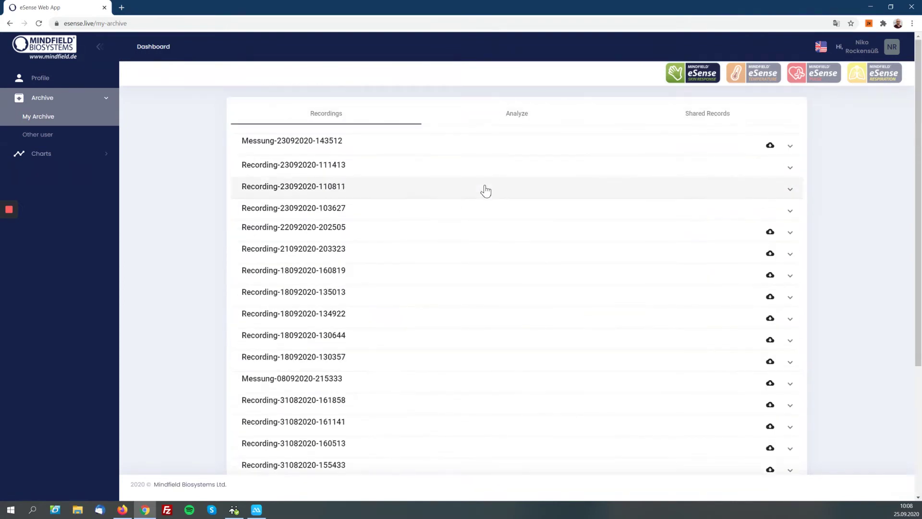
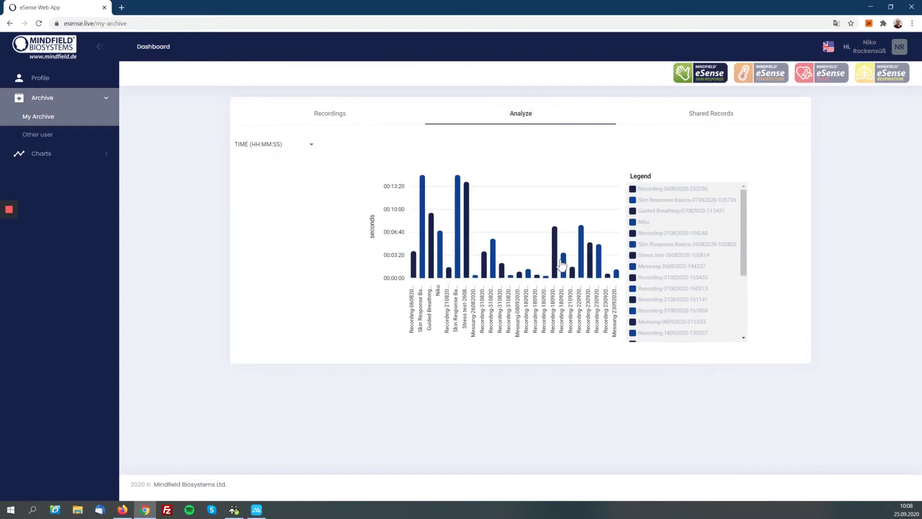
Step: In the archive's Analyze view, compare the recordings by AVERAGE OF SESSION µs
mouse_move(745, 207)
left_mouse_down()
mouse_move(745, 287)
mouse_move(747, 199)
left_mouse_up()
left_click(308, 152)
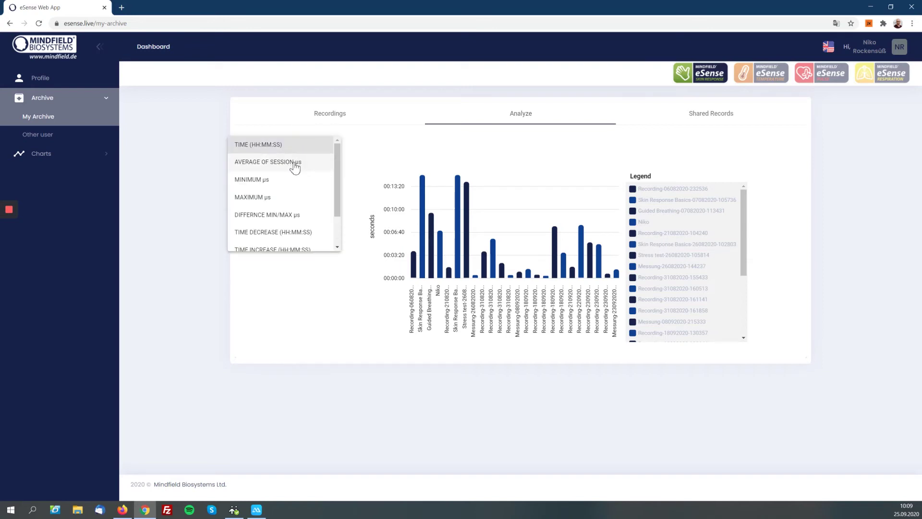
left_click(275, 164)
mouse_move(466, 186)
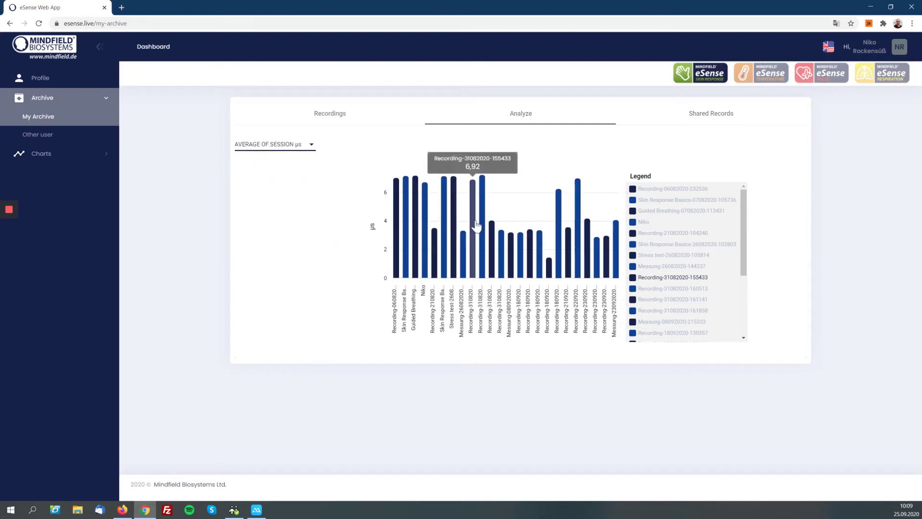
Step: Compare the web Analyze chart with the Analyze page in the mirrored mobile app's archive, and return to the web app
left_click(263, 508)
mouse_move(539, 269)
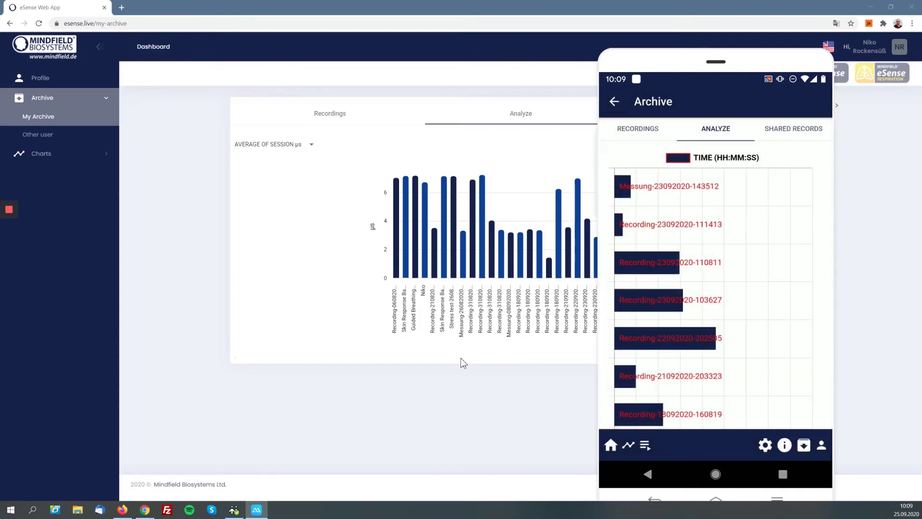
left_click(461, 358)
Step: Compare the recordings in the Analyze chart by TIME DECREASE (HH:MM:SS) and by TOTAL SCR
left_click(267, 149)
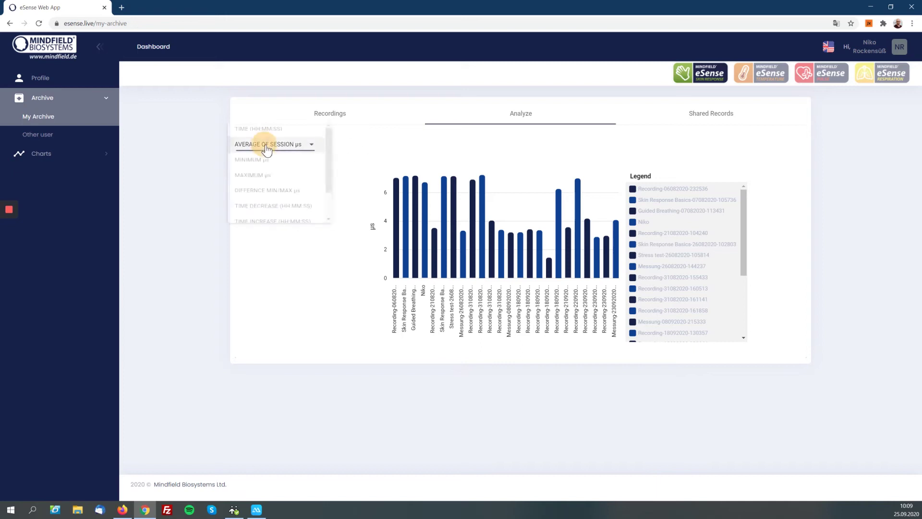
scroll(281, 182, "down", 1)
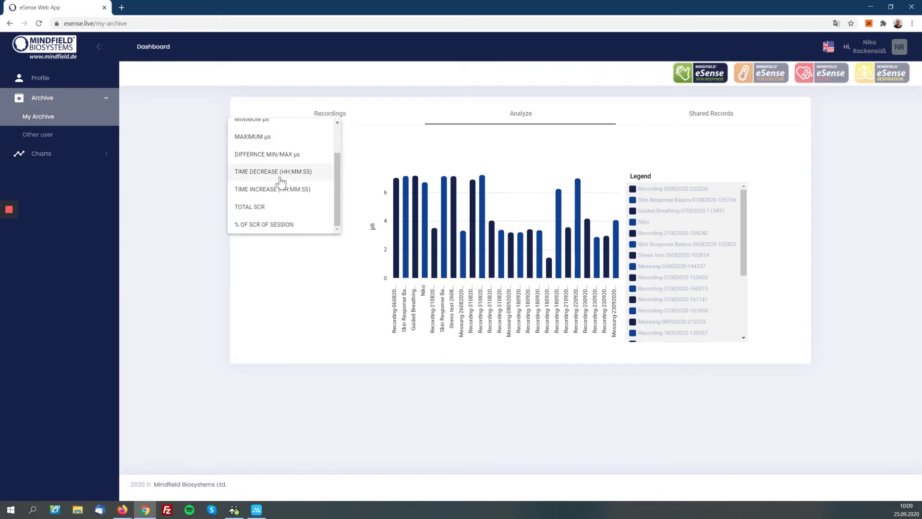
left_click(265, 173)
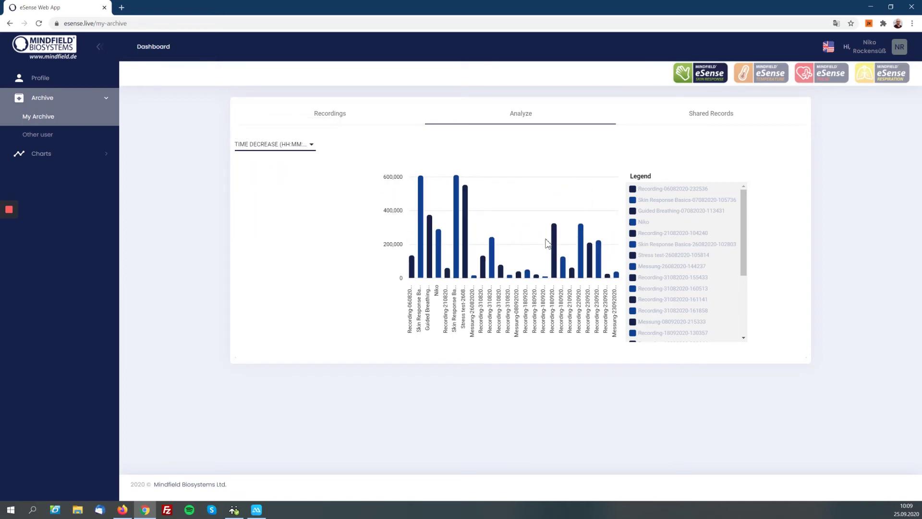
left_click(303, 144)
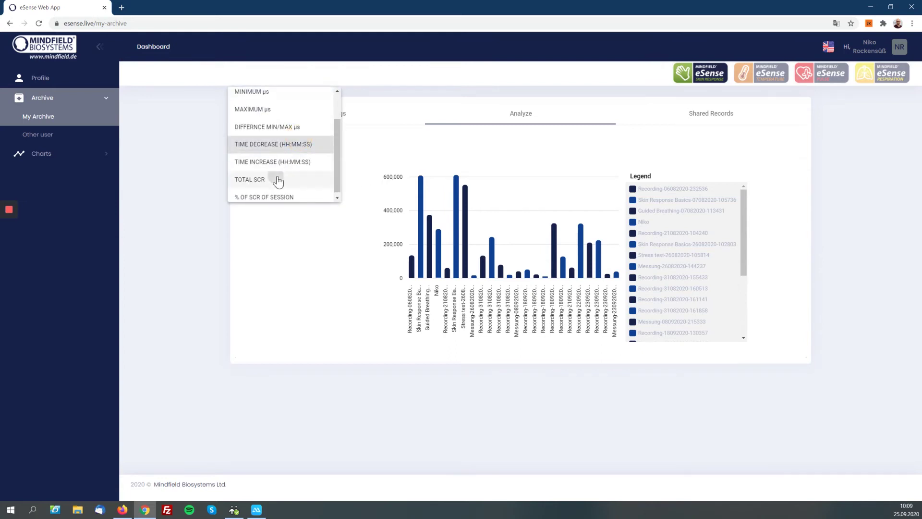
left_click(278, 180)
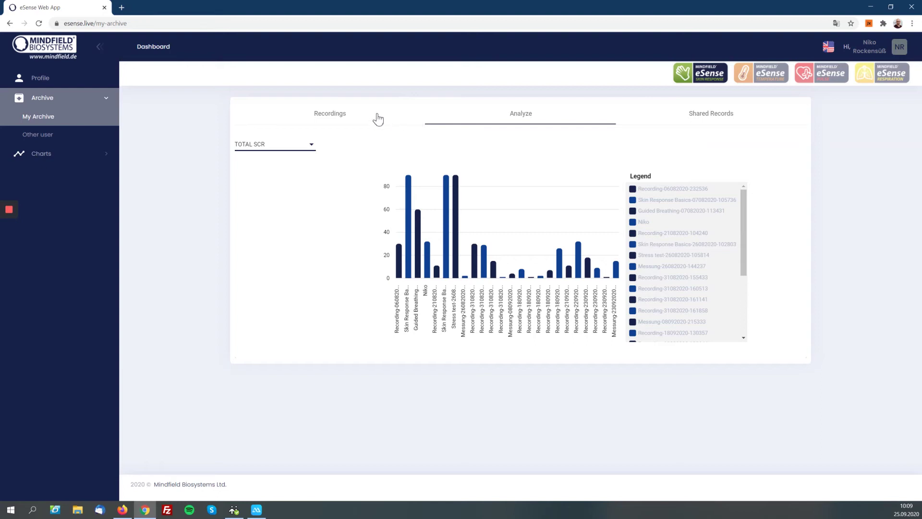
Step: Check the archive's Shared Records and return to its Recordings list
left_click(706, 123)
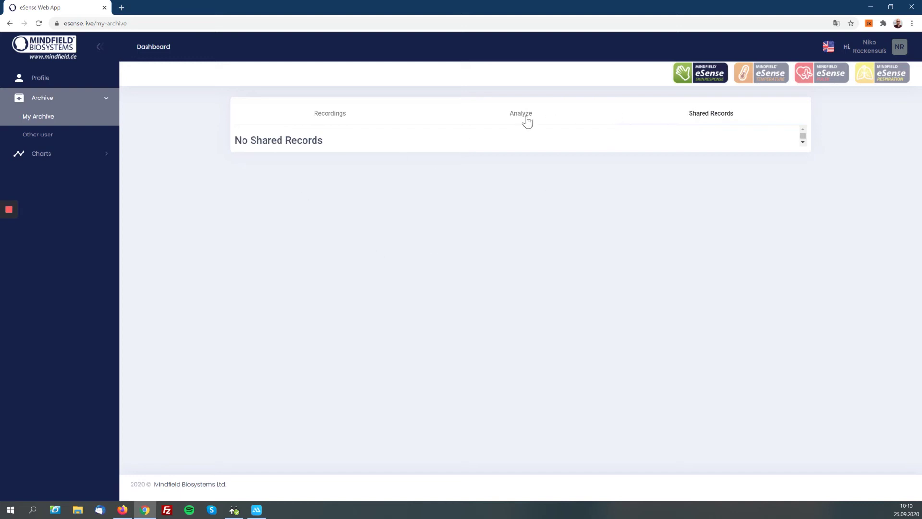
left_click(328, 112)
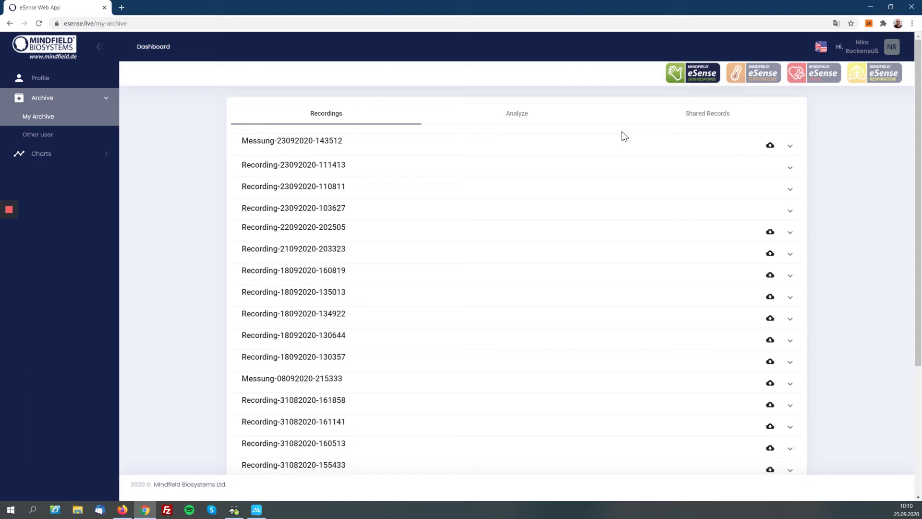
Step: Open the web app's Live view and locate the Real time streaming to eSense Web App option in the mobile app's Settings
left_click(58, 152)
left_click(44, 175)
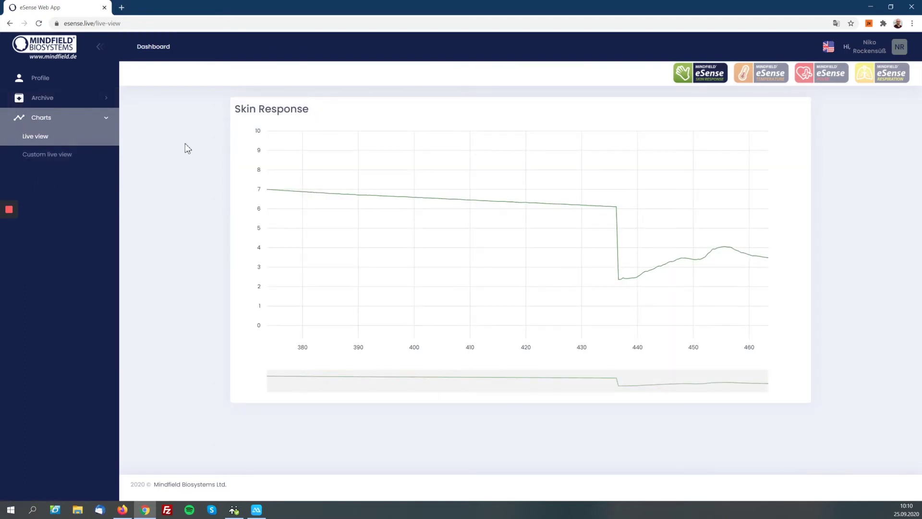
left_click(256, 510)
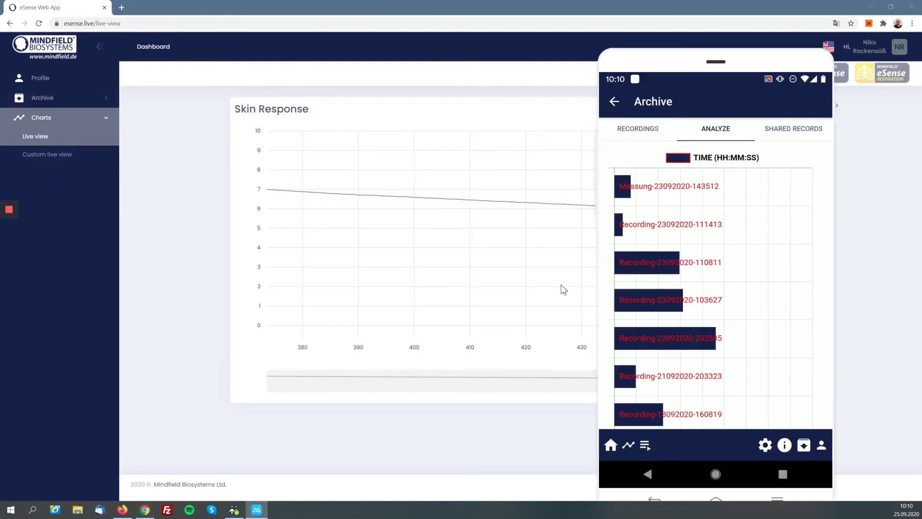
left_click(617, 106)
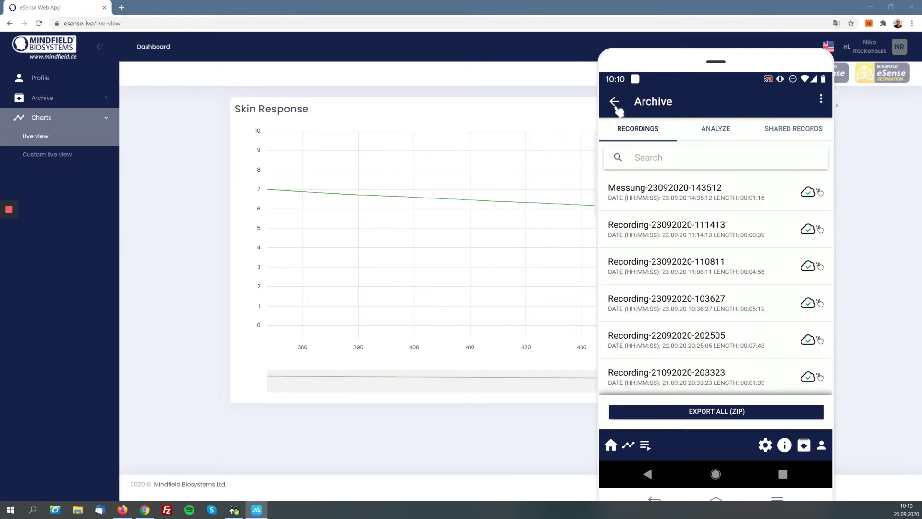
left_click(617, 107)
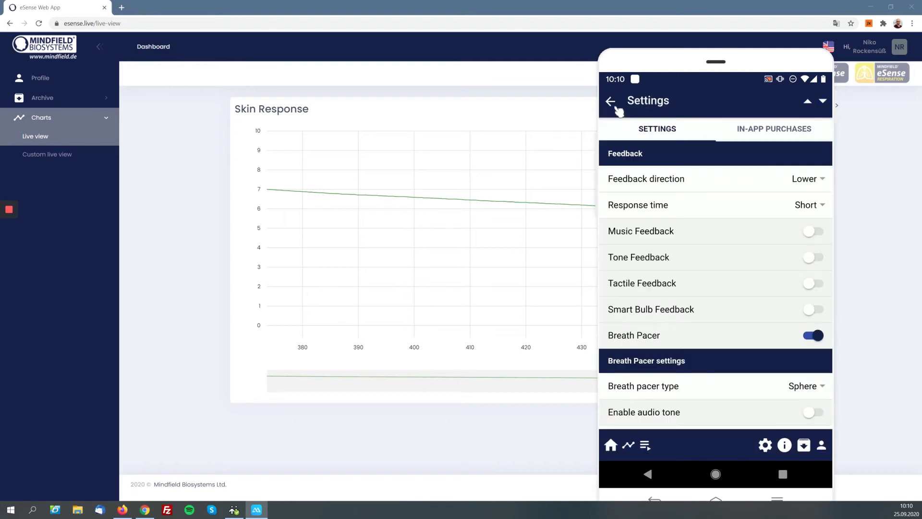
scroll(619, 111, "down", 10)
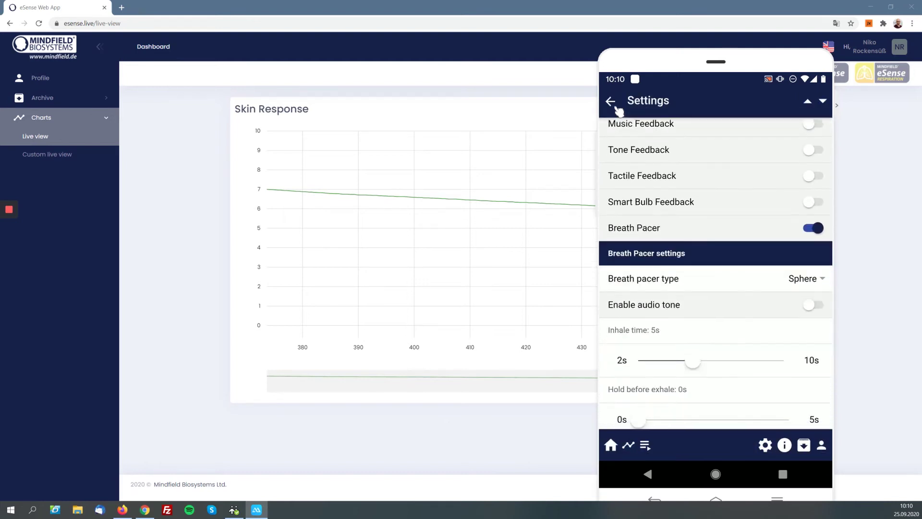
scroll(619, 110, "down", 15)
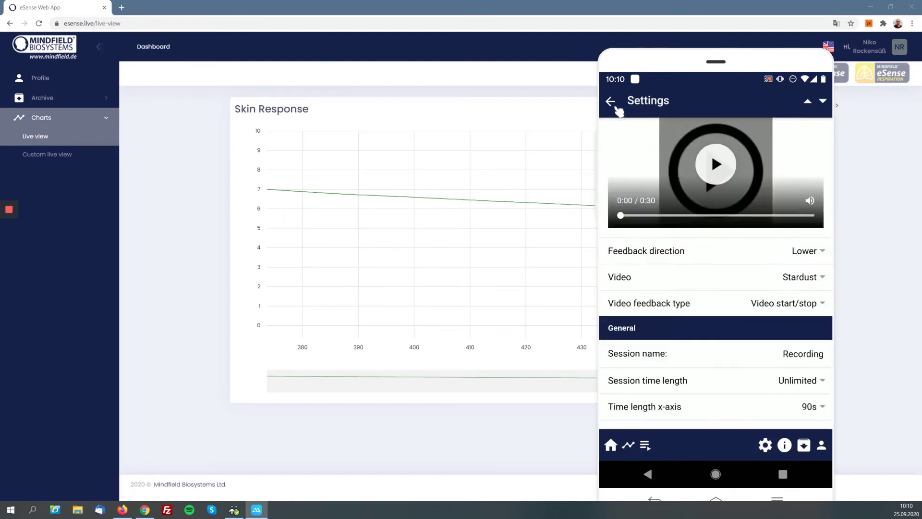
scroll(619, 111, "down", 2)
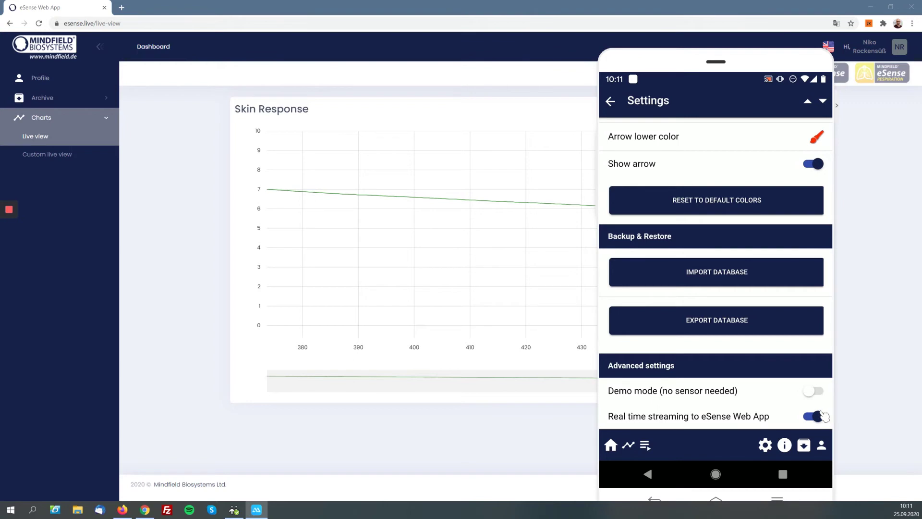
Step: Start a skin response session in the mobile app and watch it in the web app's Live view
left_click(683, 425)
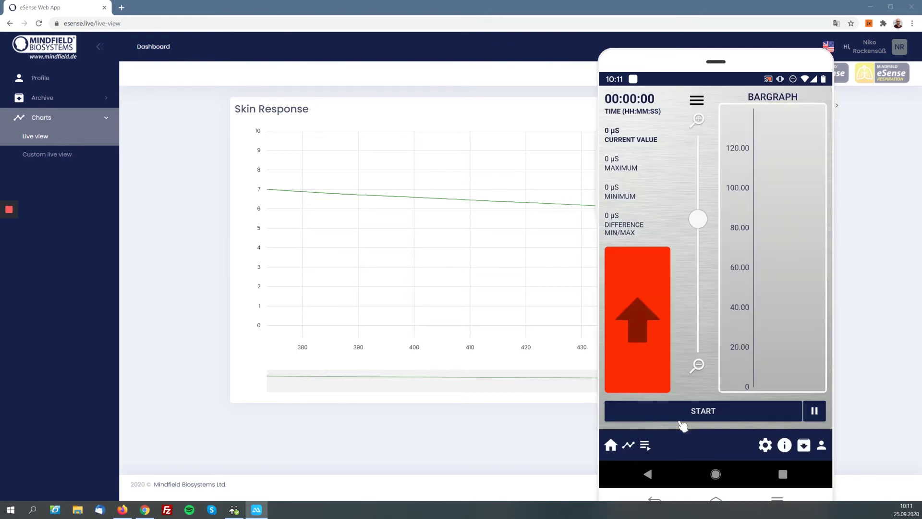
left_click(682, 421)
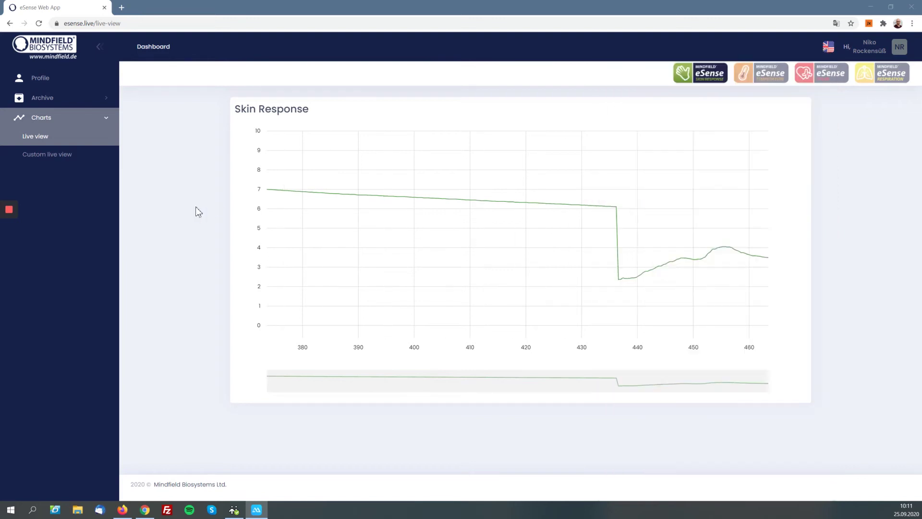
left_click(697, 74)
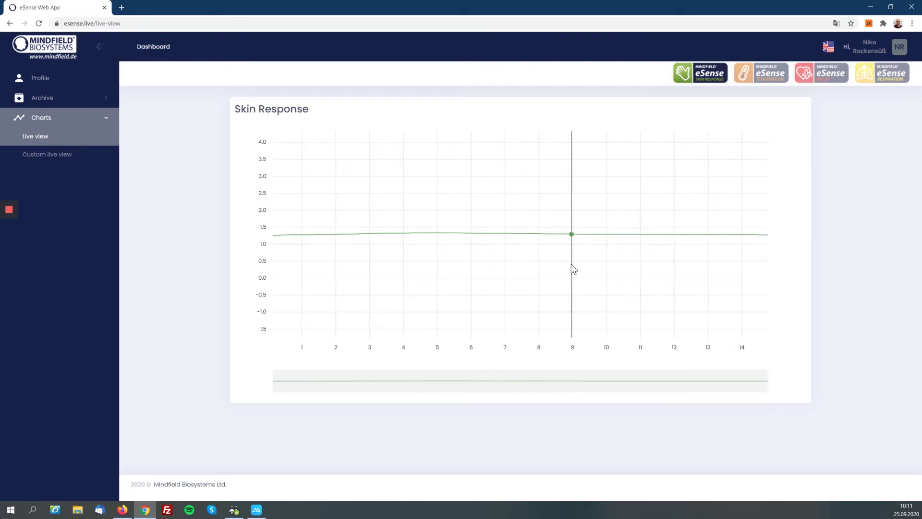
Step: Bring up the mirrored mobile app in landscape, zoom in on its live graph, and place it below the web chart for comparison
left_click(257, 511)
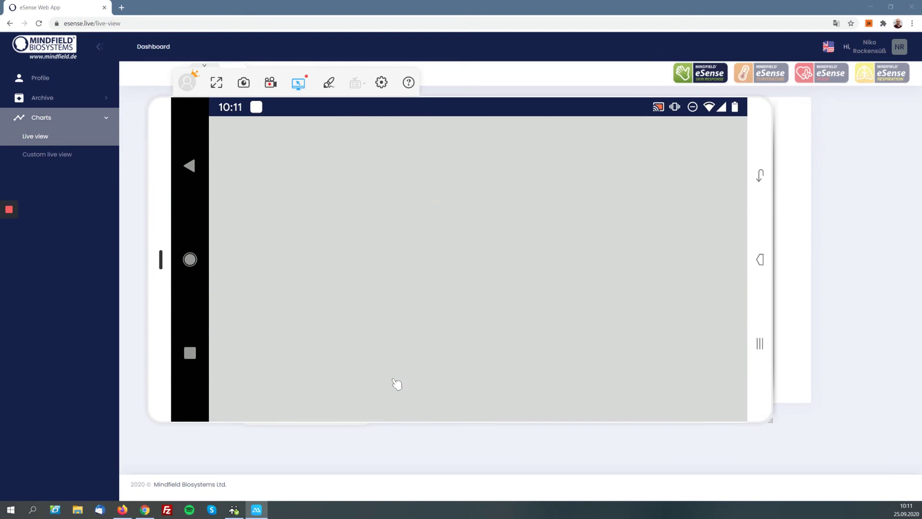
left_click(163, 126)
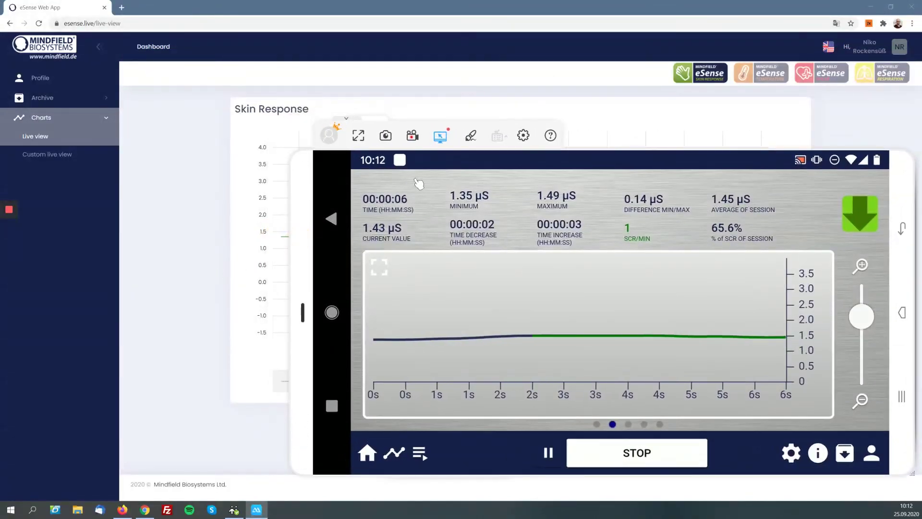
left_click_drag(861, 317, 860, 299)
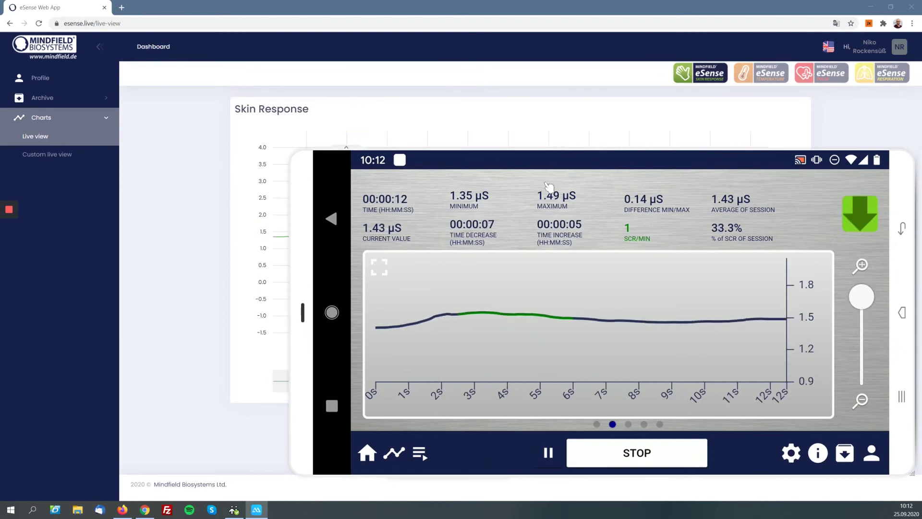
left_click_drag(298, 212, 229, 340)
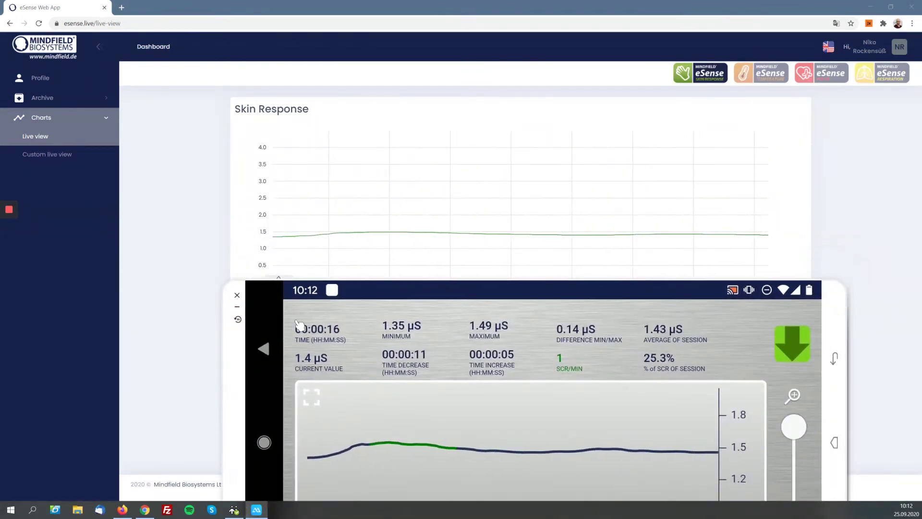
mouse_move(590, 223)
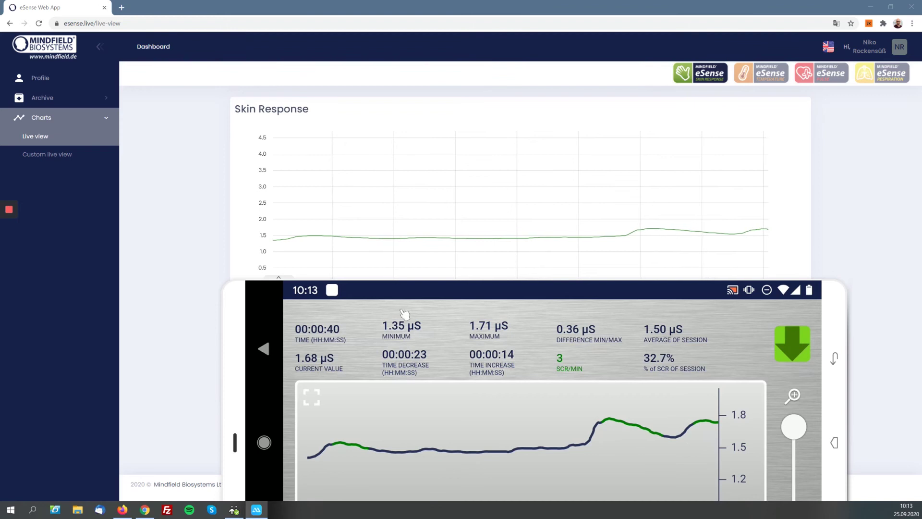
Step: Examine the full web live chart, and position the mobile app beneath it again to compare the running session's data
left_click_drag(234, 365, 250, 209)
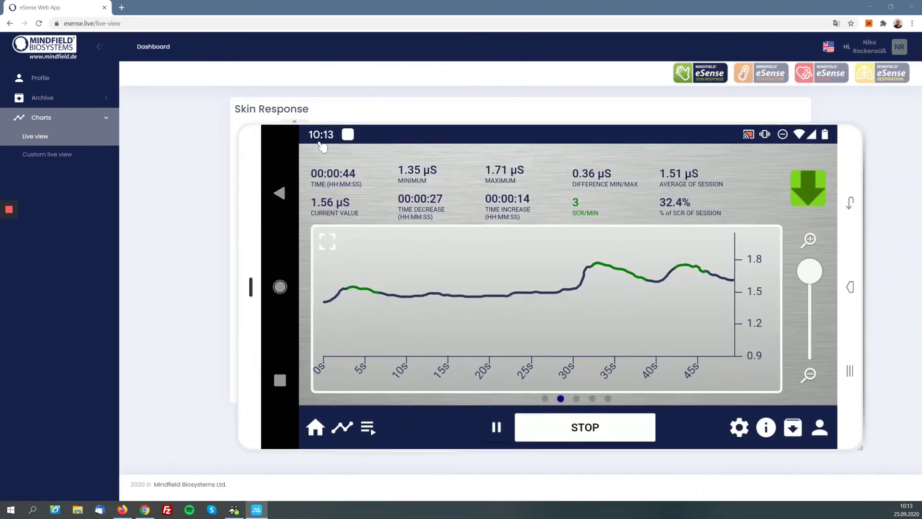
left_click(156, 155)
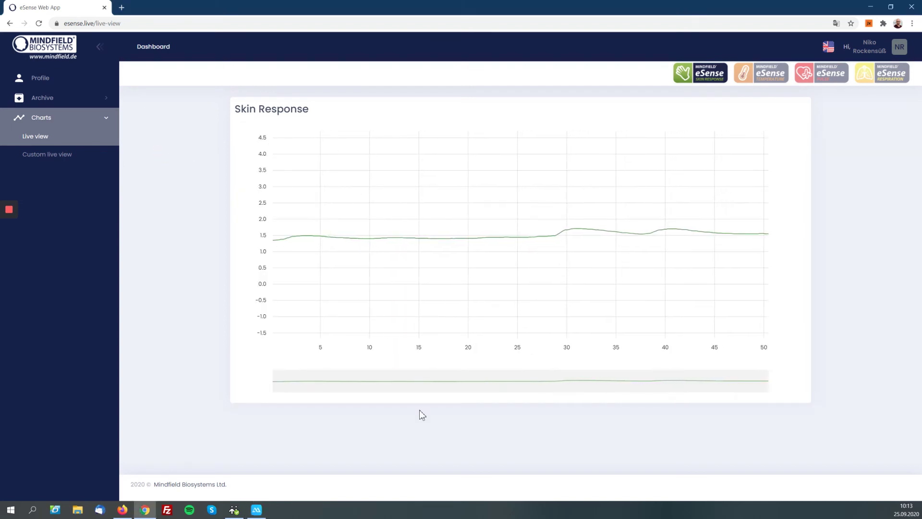
left_click(256, 509)
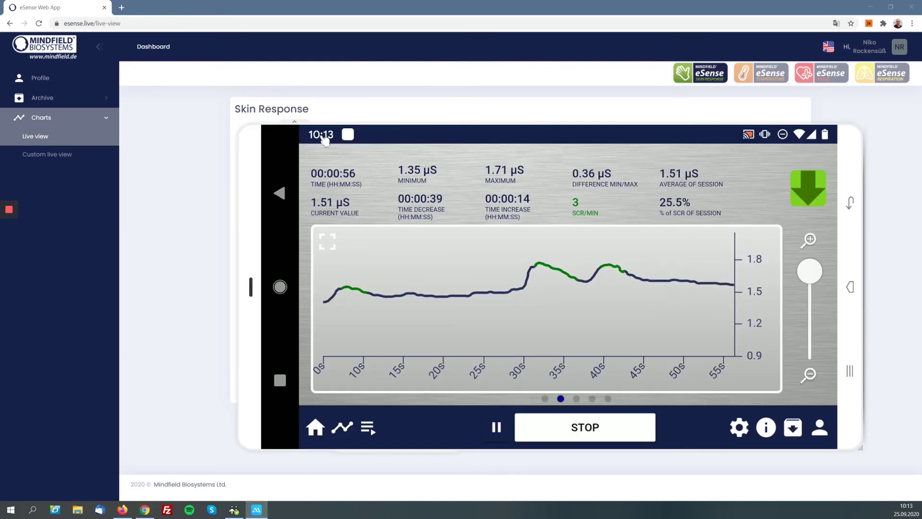
mouse_move(251, 161)
left_click_drag(253, 187, 200, 391)
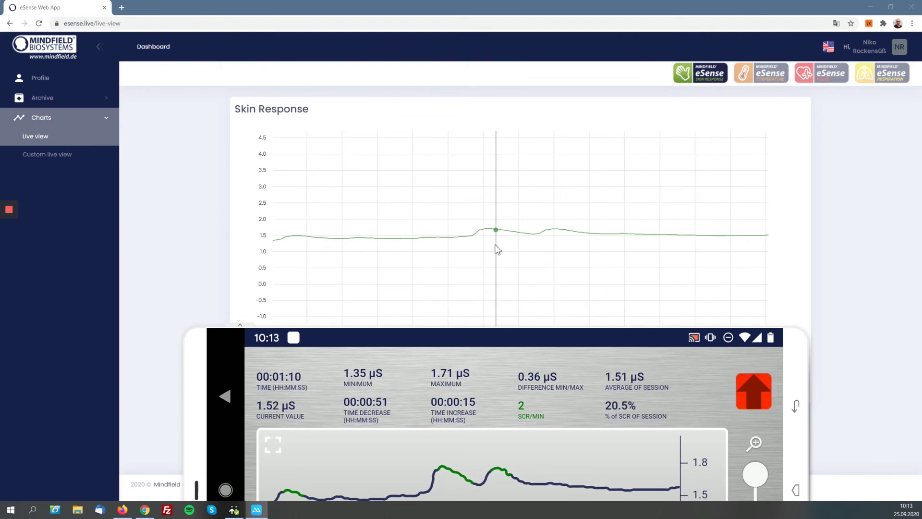
mouse_move(454, 253)
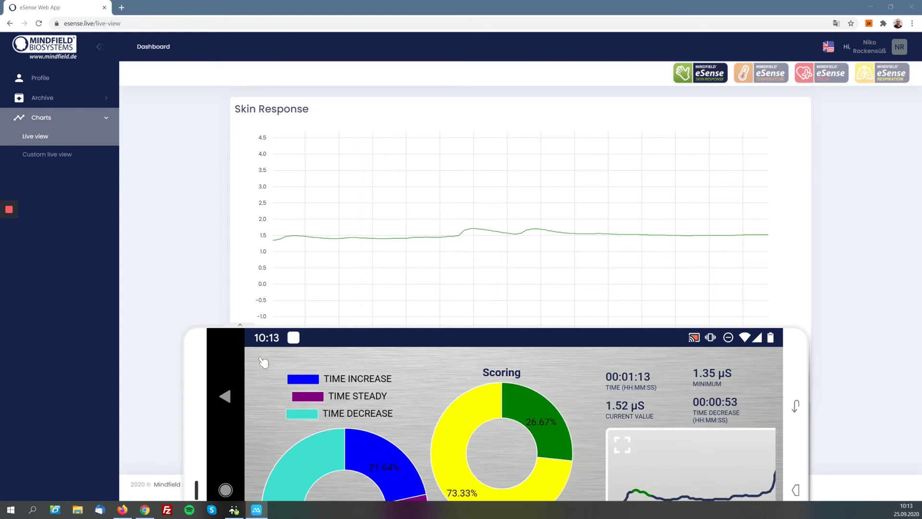
Step: Show the new session in the mobile app's Archive, and open My Archive in the web app
left_click_drag(195, 388, 244, 220)
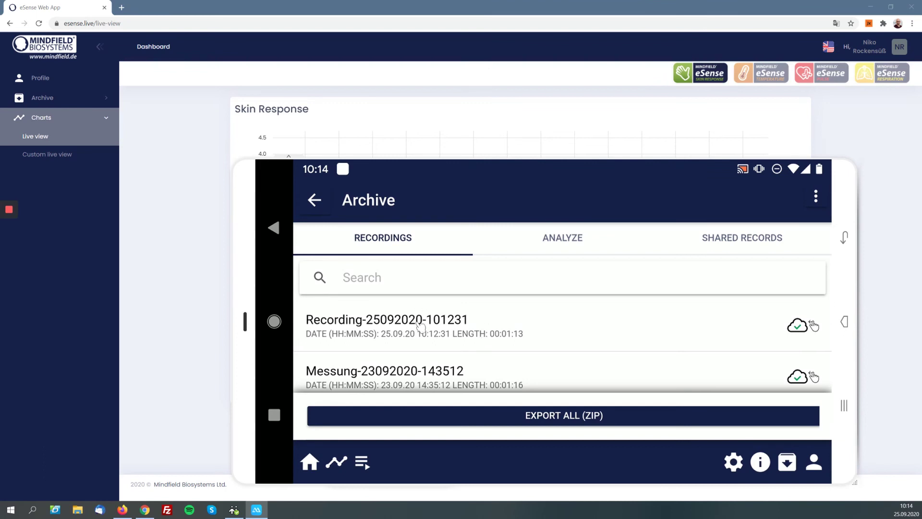
left_click(41, 97)
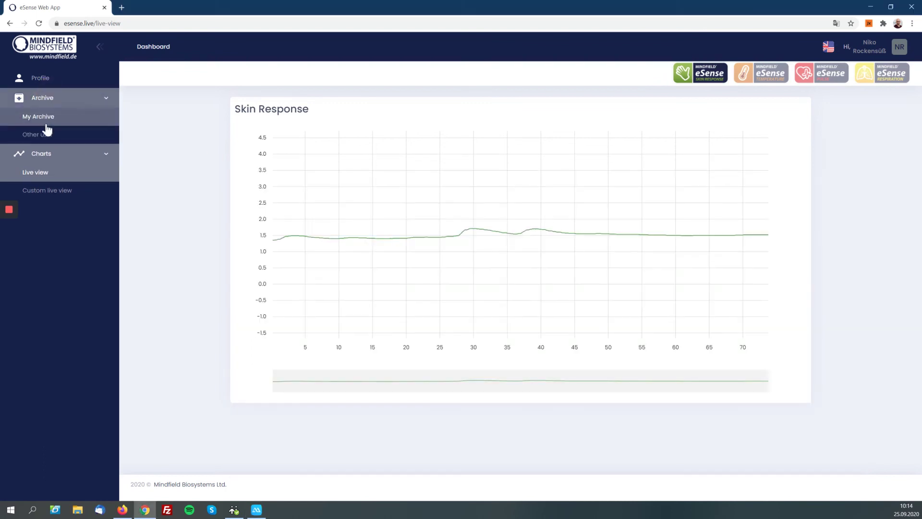
left_click(45, 120)
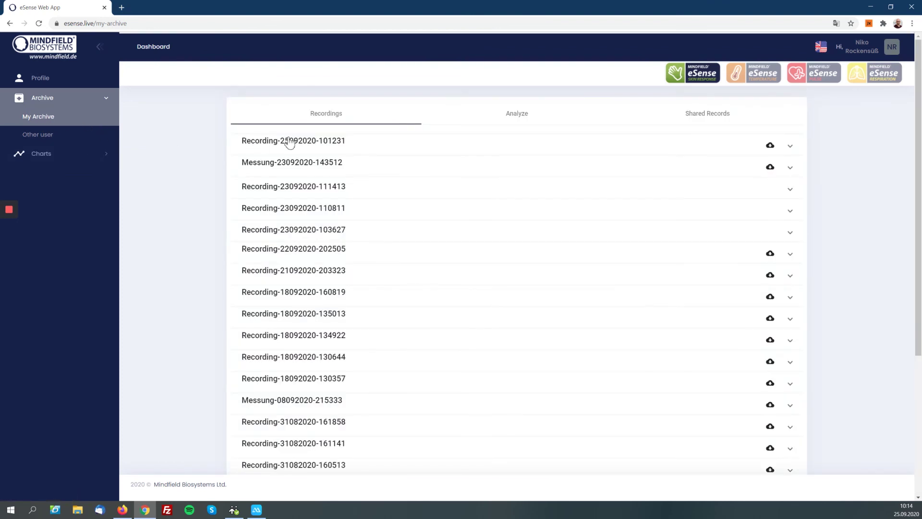
left_click(291, 143)
left_click(719, 144)
left_click(385, 150)
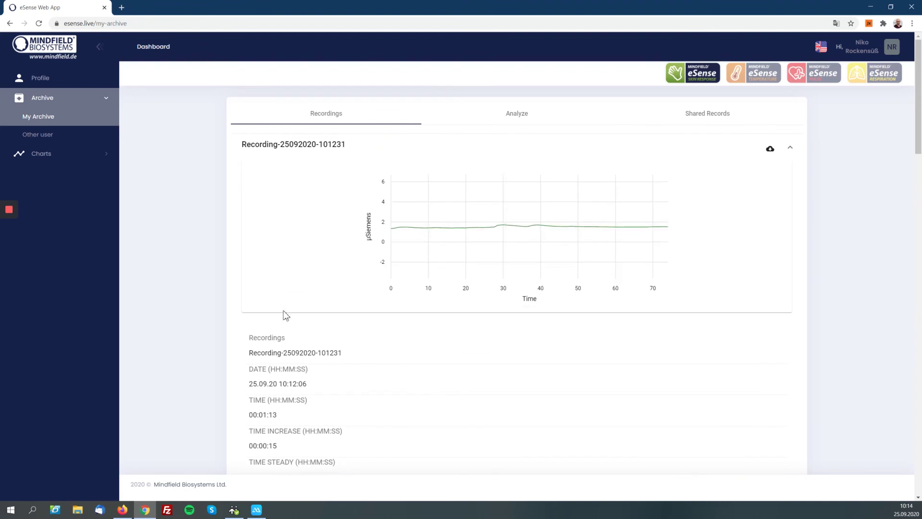
scroll(397, 360, "down", 9)
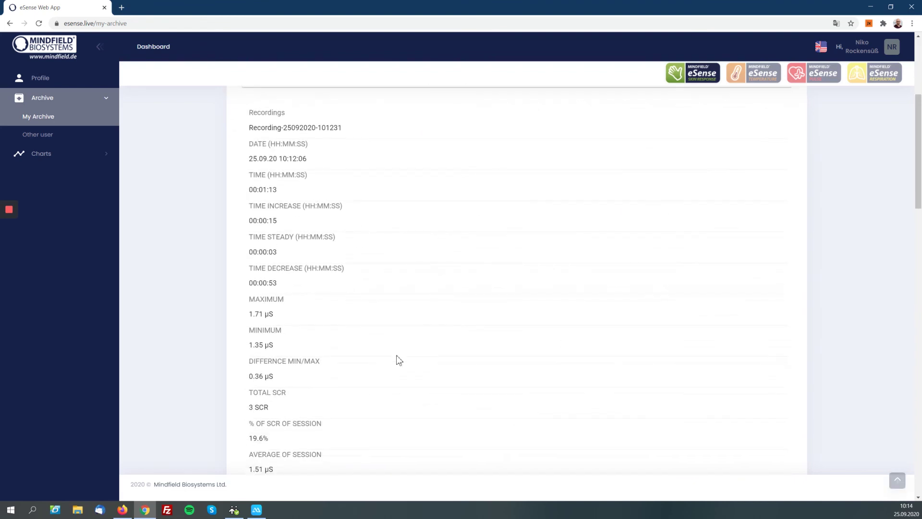
scroll(397, 358, "up", 9)
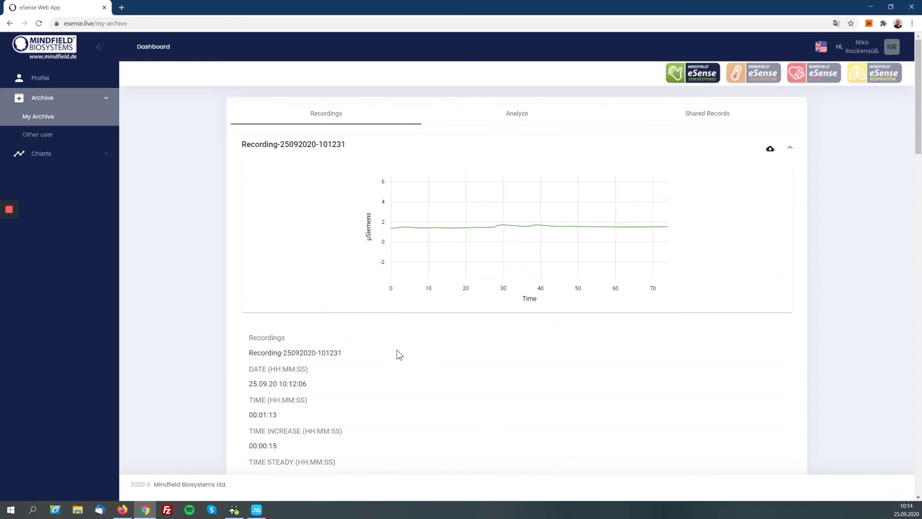
left_click(327, 144)
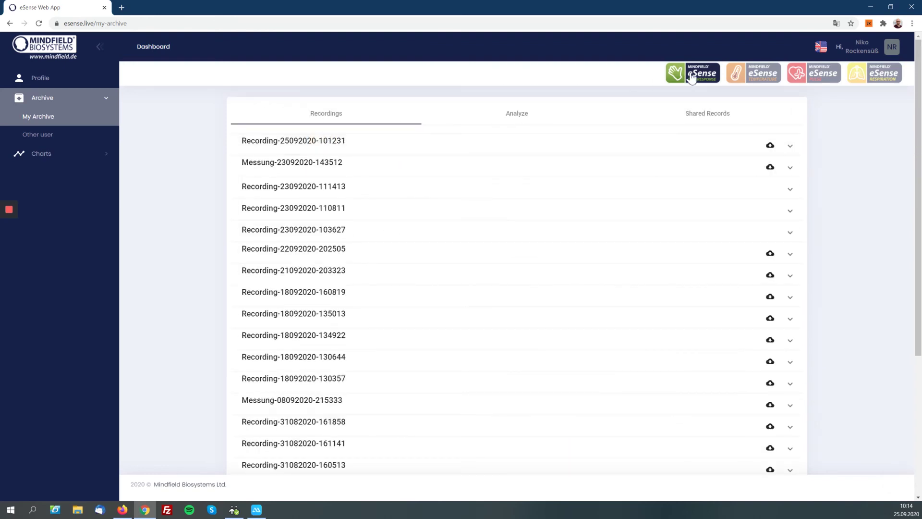
Step: Switch the archive to Temperature, preview its newest recording, and look through the parameters available for its Analyze chart
left_click(764, 75)
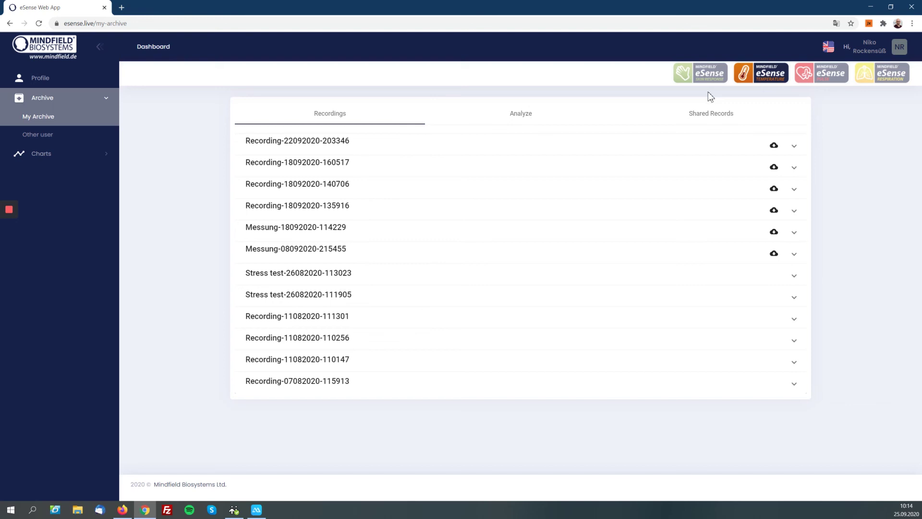
left_click(324, 145)
left_click(328, 147)
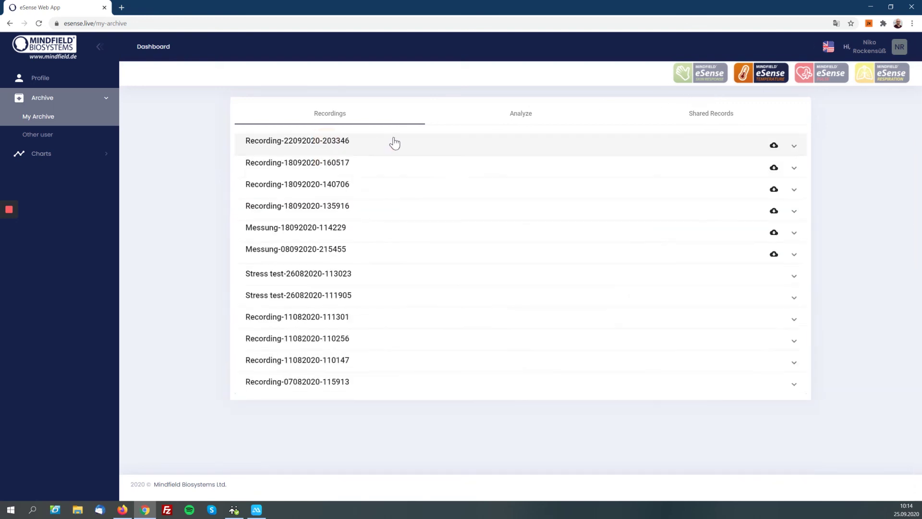
left_click(526, 118)
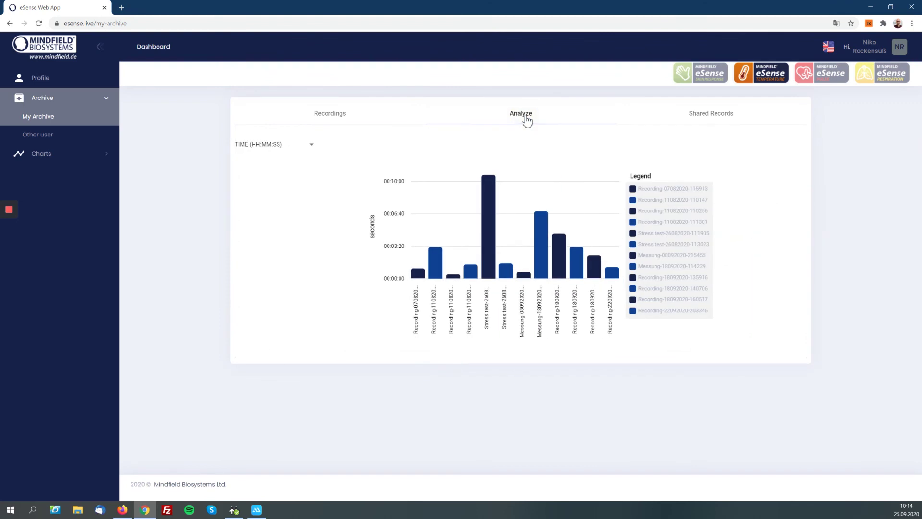
left_click(302, 150)
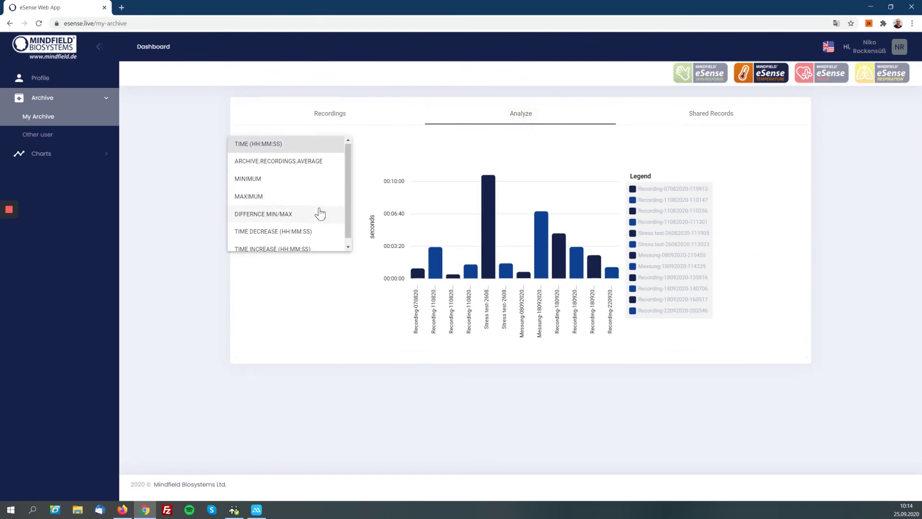
left_click(325, 116)
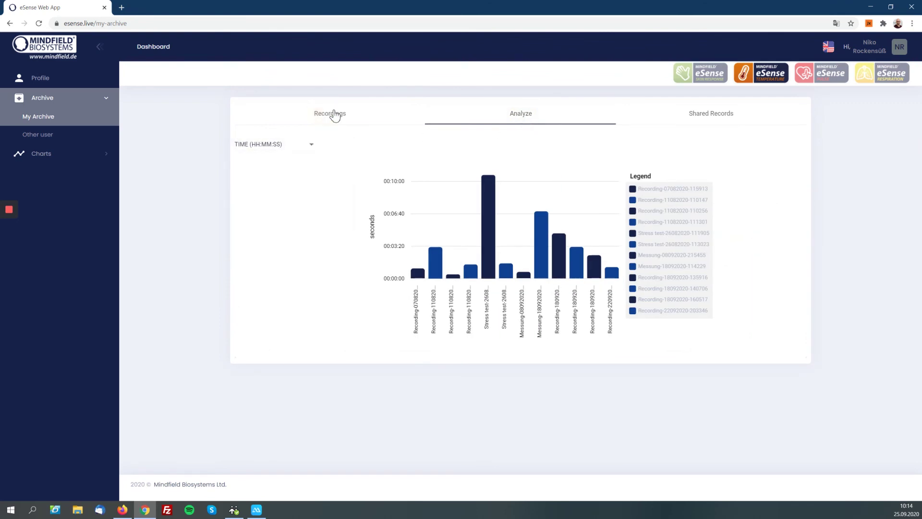
left_click(329, 114)
left_click(833, 72)
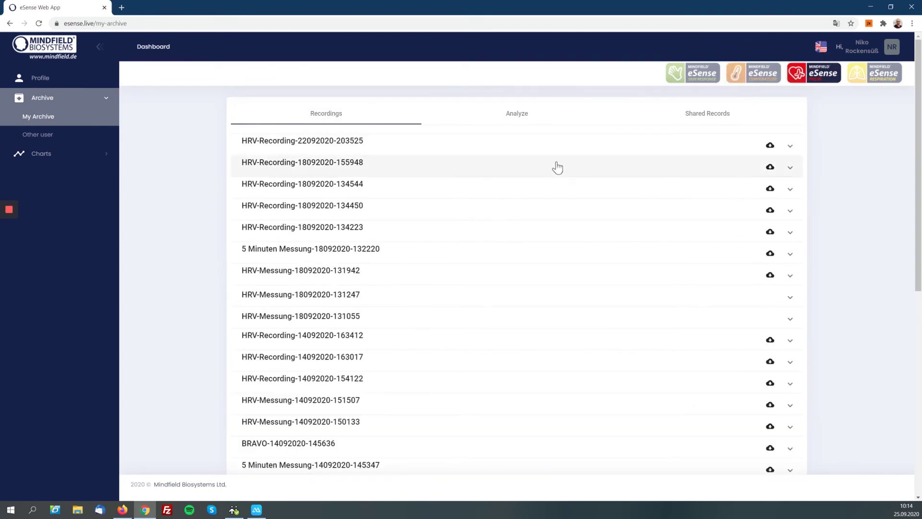
left_click(522, 152)
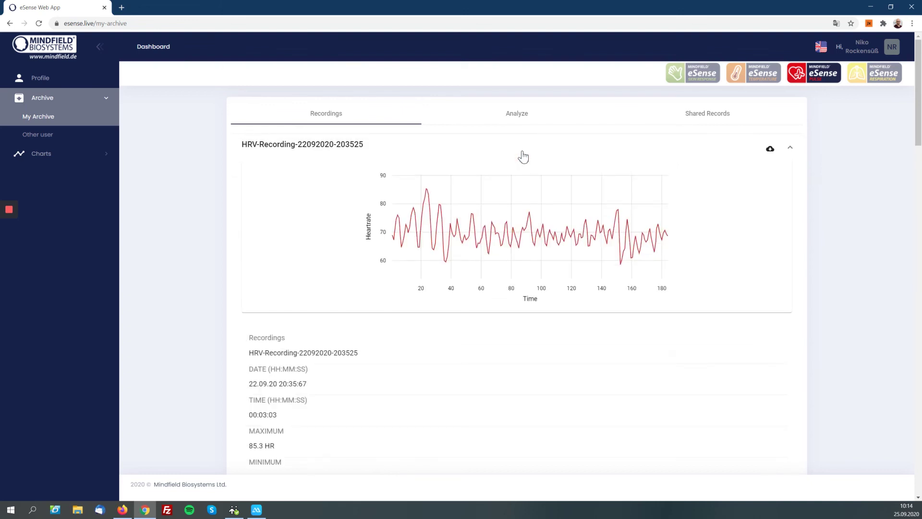
scroll(466, 301, "down", 19)
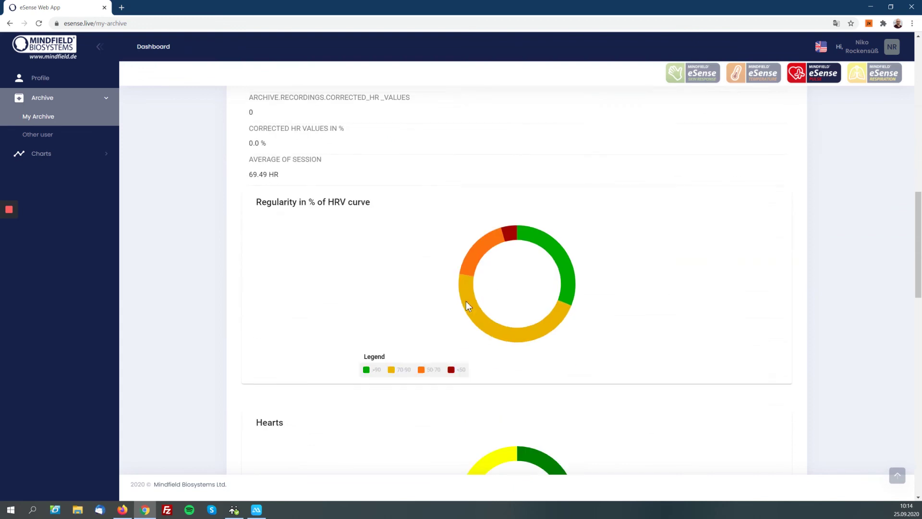
scroll(468, 305, "down", 1)
scroll(466, 301, "up", 20)
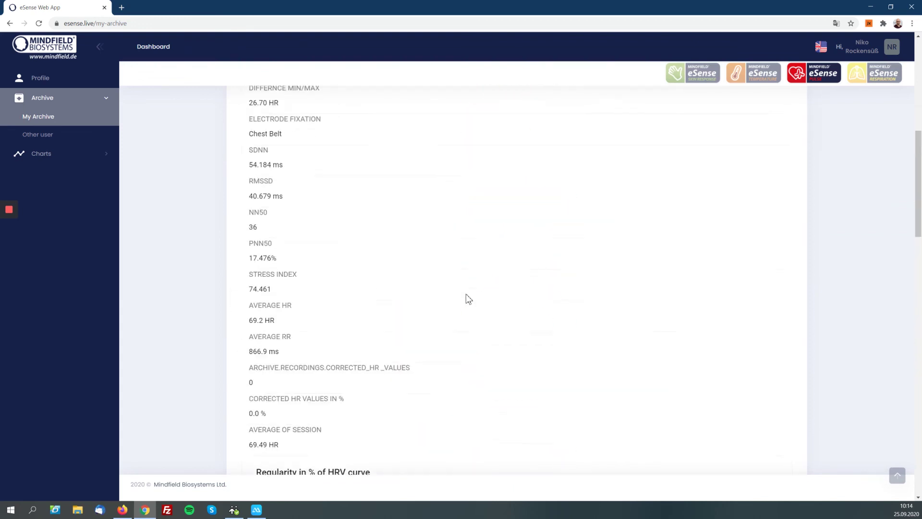
scroll(386, 256, "up", 1)
scroll(409, 255, "down", 8)
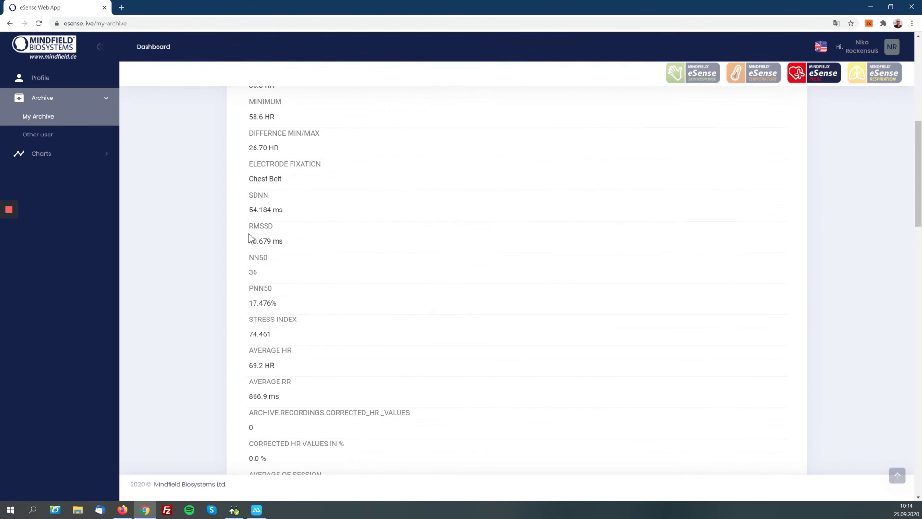
scroll(352, 316, "up", 8)
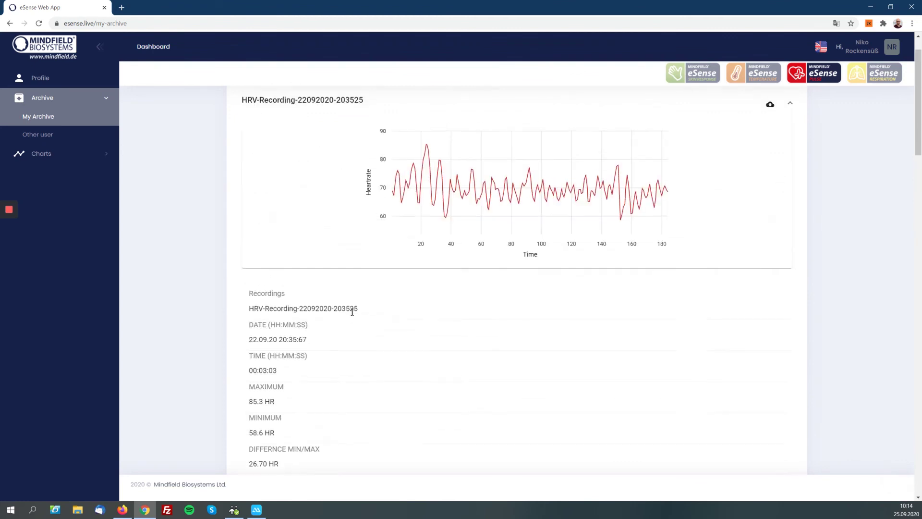
Step: Analyze the Pulse recordings by SDNN ms and by RMSSD ms
left_click(511, 117)
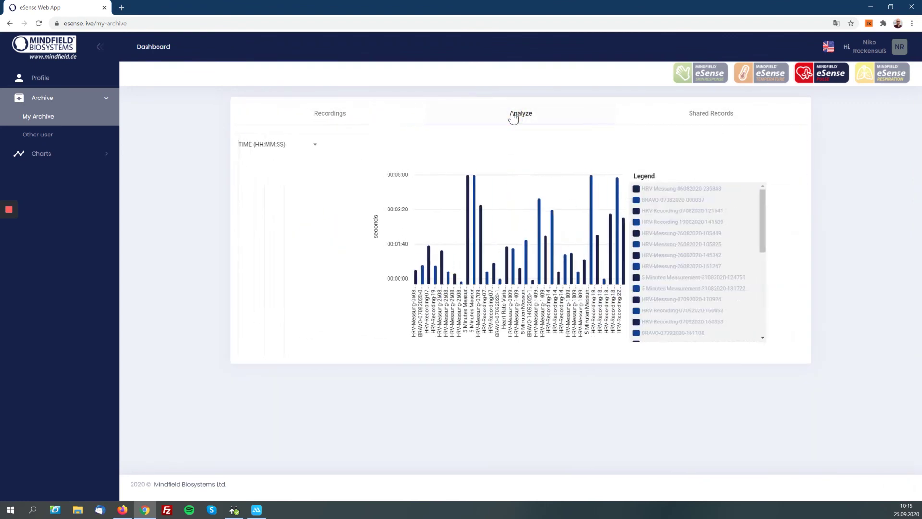
left_click(310, 147)
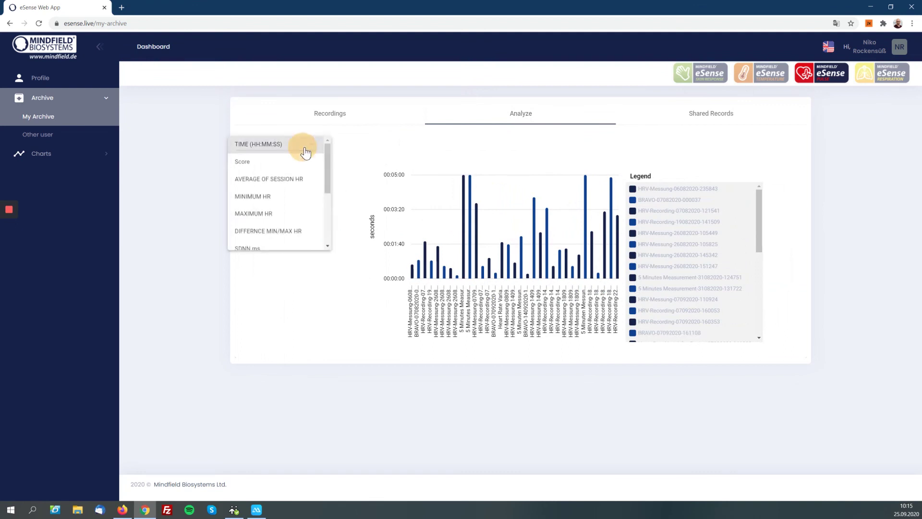
scroll(289, 209, "down", 2)
left_click(259, 206)
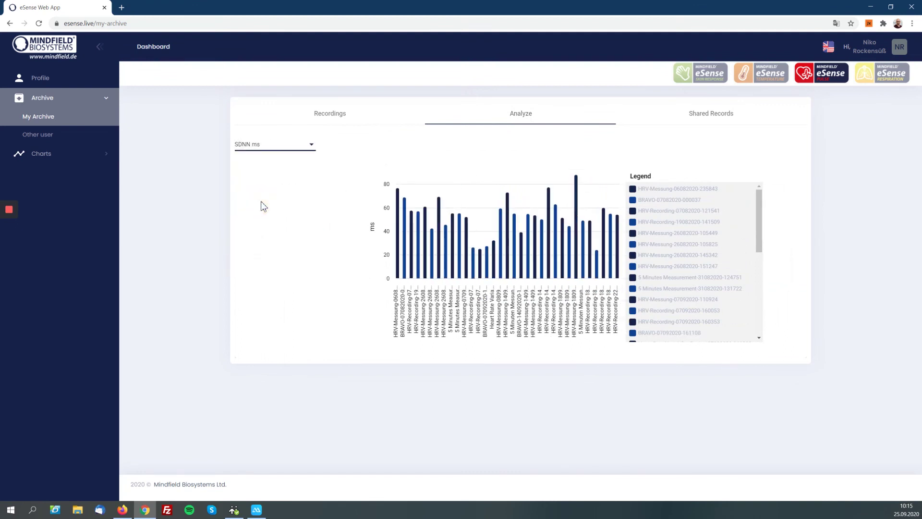
left_click(288, 146)
left_click(285, 164)
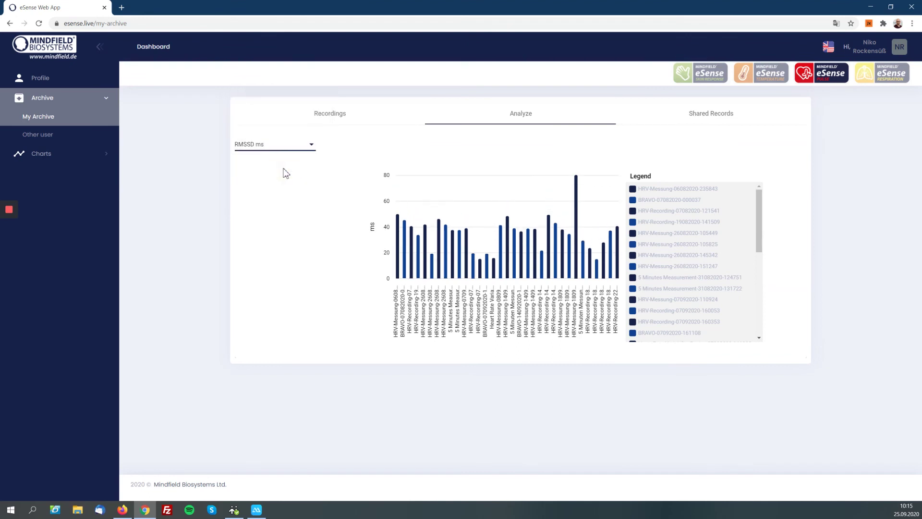
left_click(330, 116)
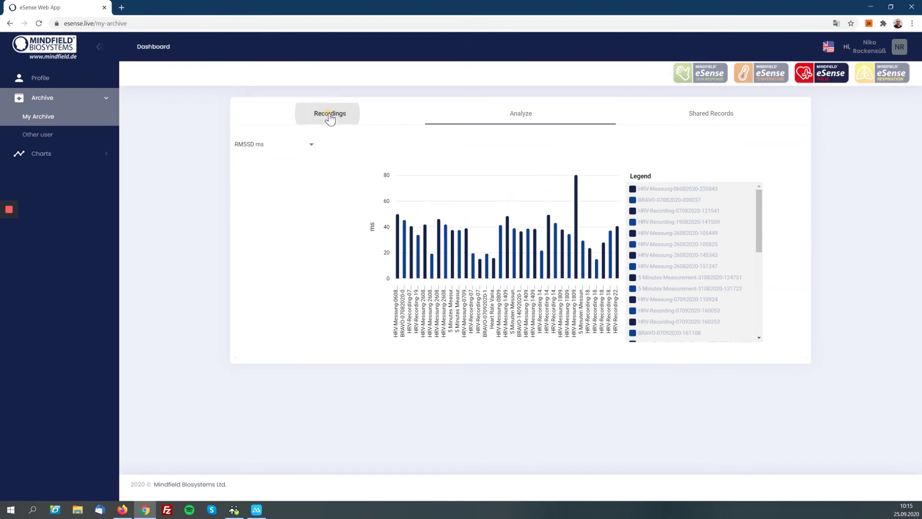
left_click(875, 77)
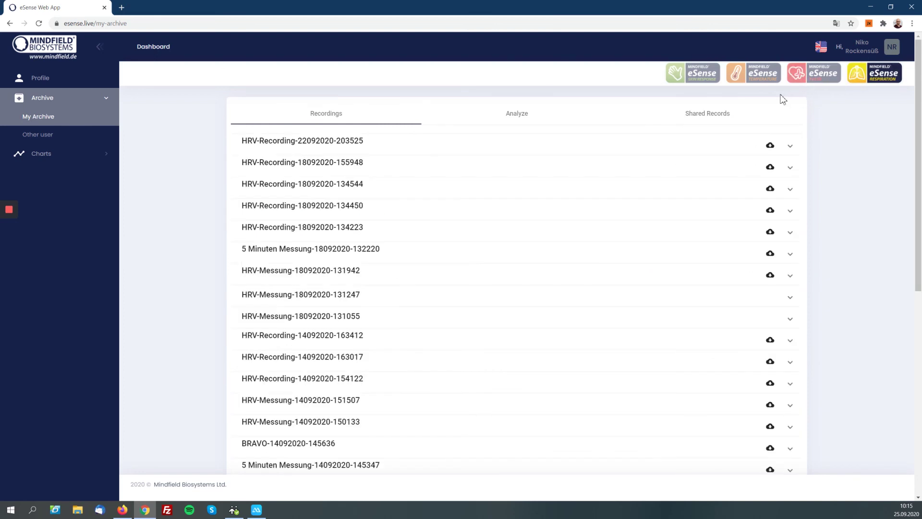
left_click(362, 148)
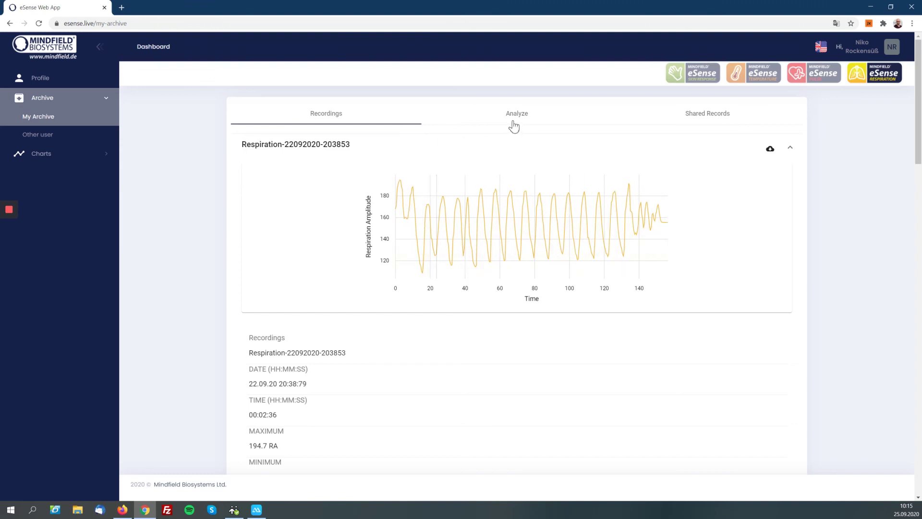
scroll(479, 257, "down", 10)
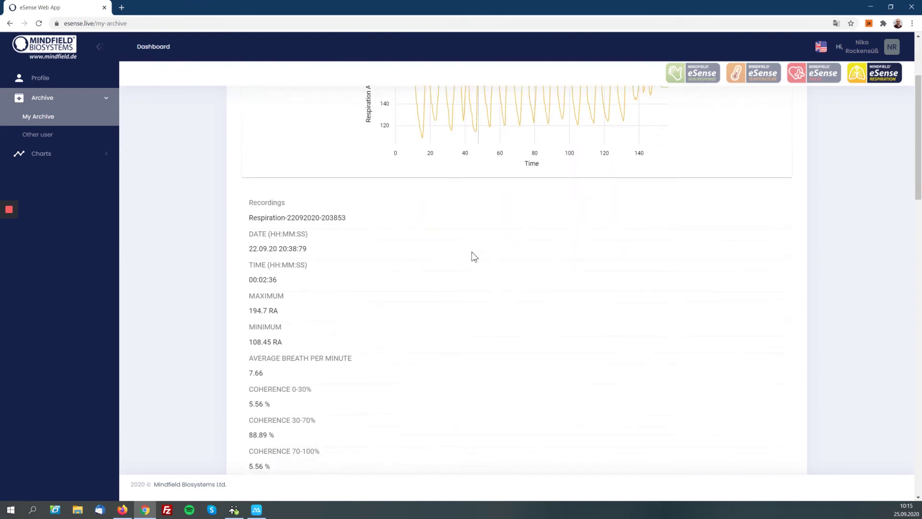
scroll(462, 255, "up", 10)
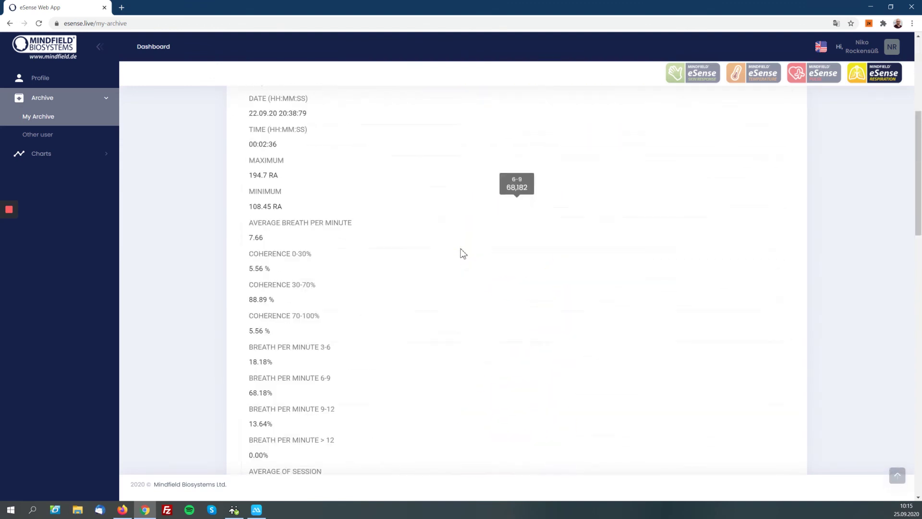
Step: View the Analyze bar chart for the Respiration archive, and return to its recordings
left_click(527, 123)
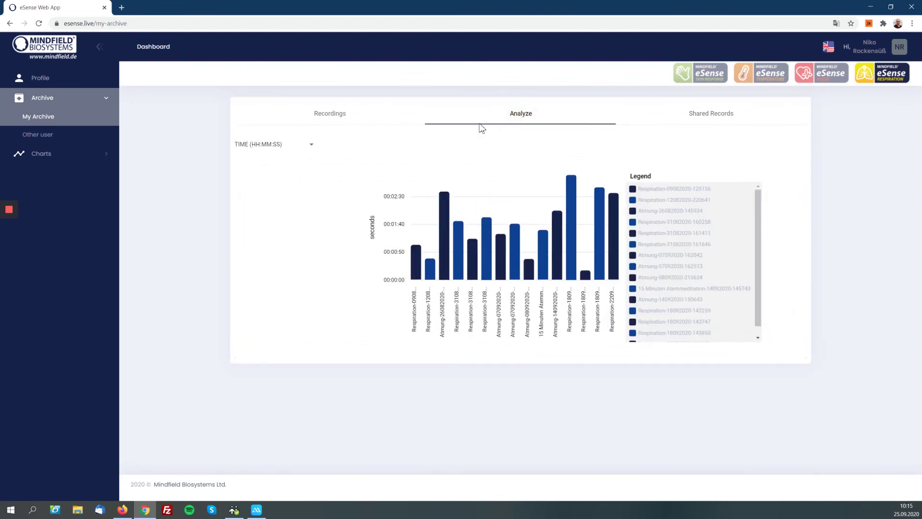
left_click(164, 199)
left_click(331, 116)
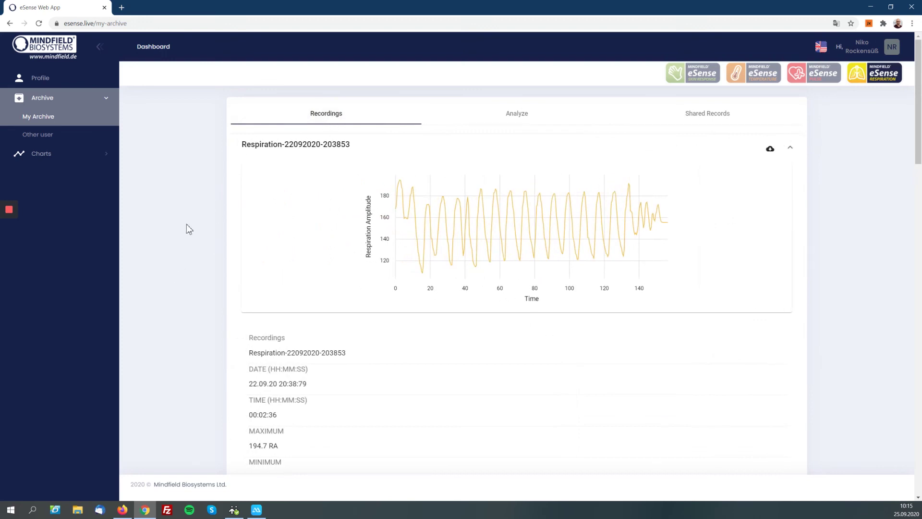
Step: Revisit the Profile page, and examine the two users' skin response charts in Custom live view
left_click(65, 81)
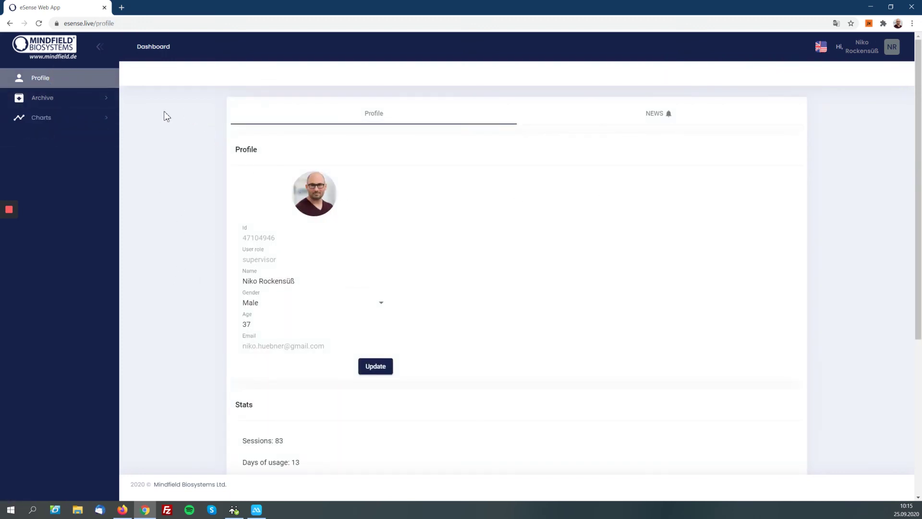
left_click(72, 99)
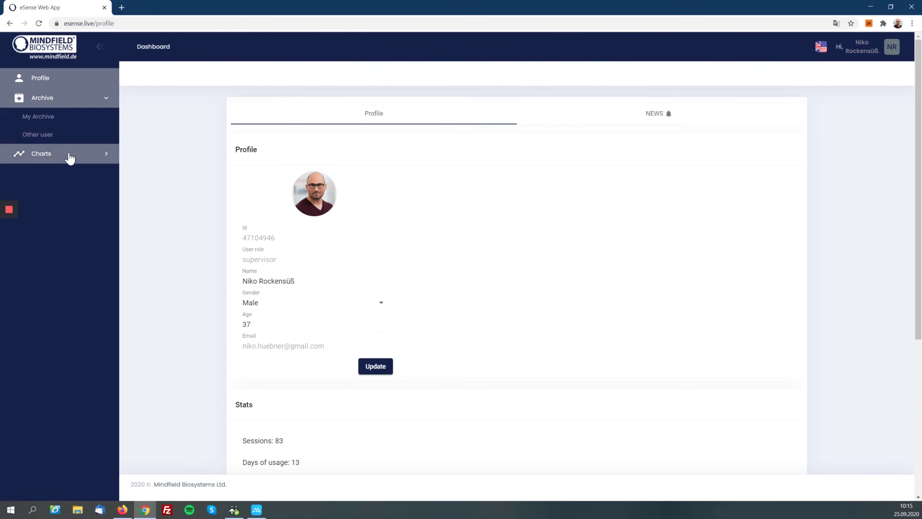
left_click(70, 156)
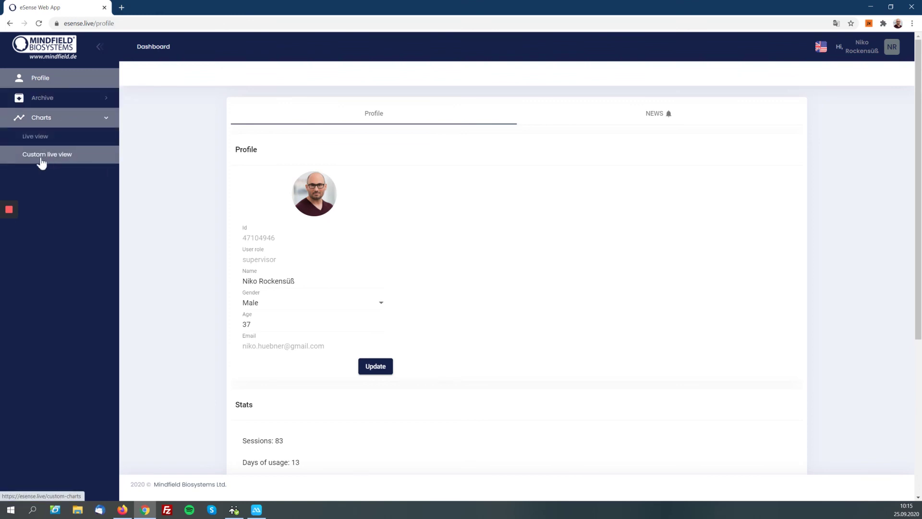
left_click(64, 156)
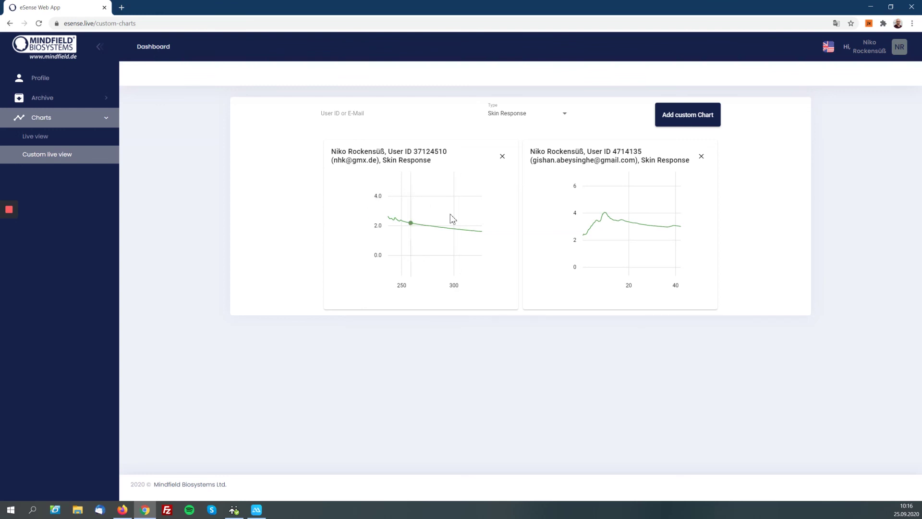
mouse_move(673, 212)
mouse_move(588, 259)
Step: View the archive's Other user search page, and return to the Profile page
left_click(51, 101)
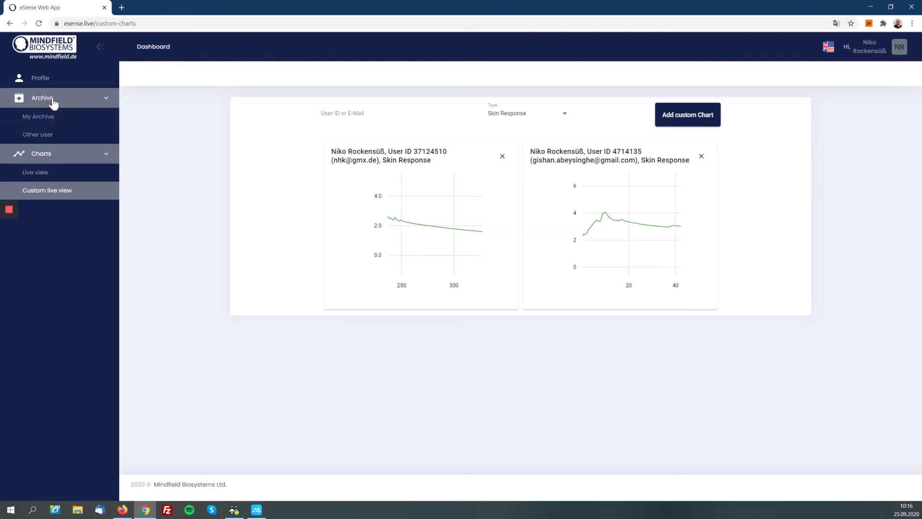
left_click(59, 141)
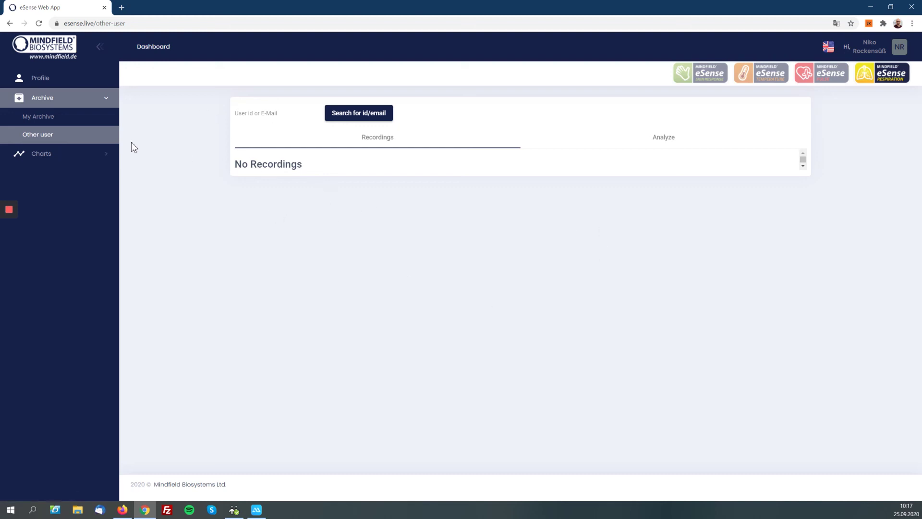
left_click(307, 261)
left_click(54, 79)
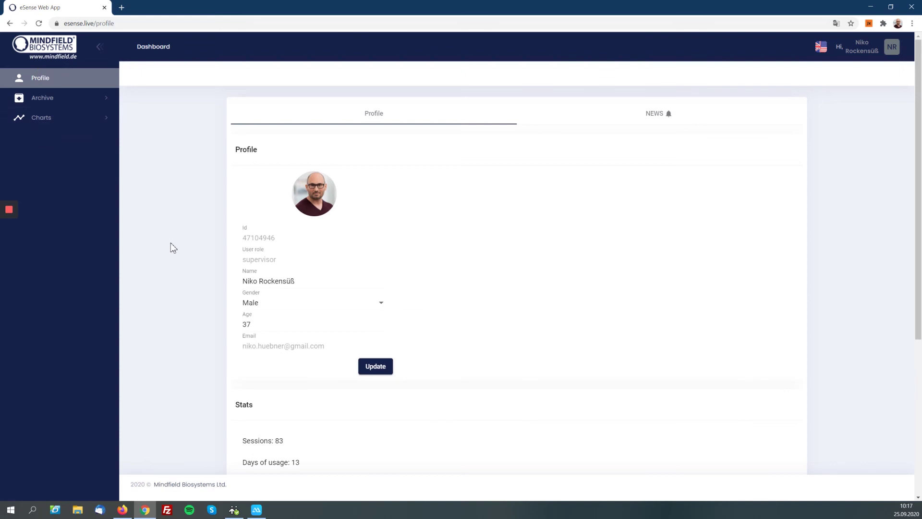